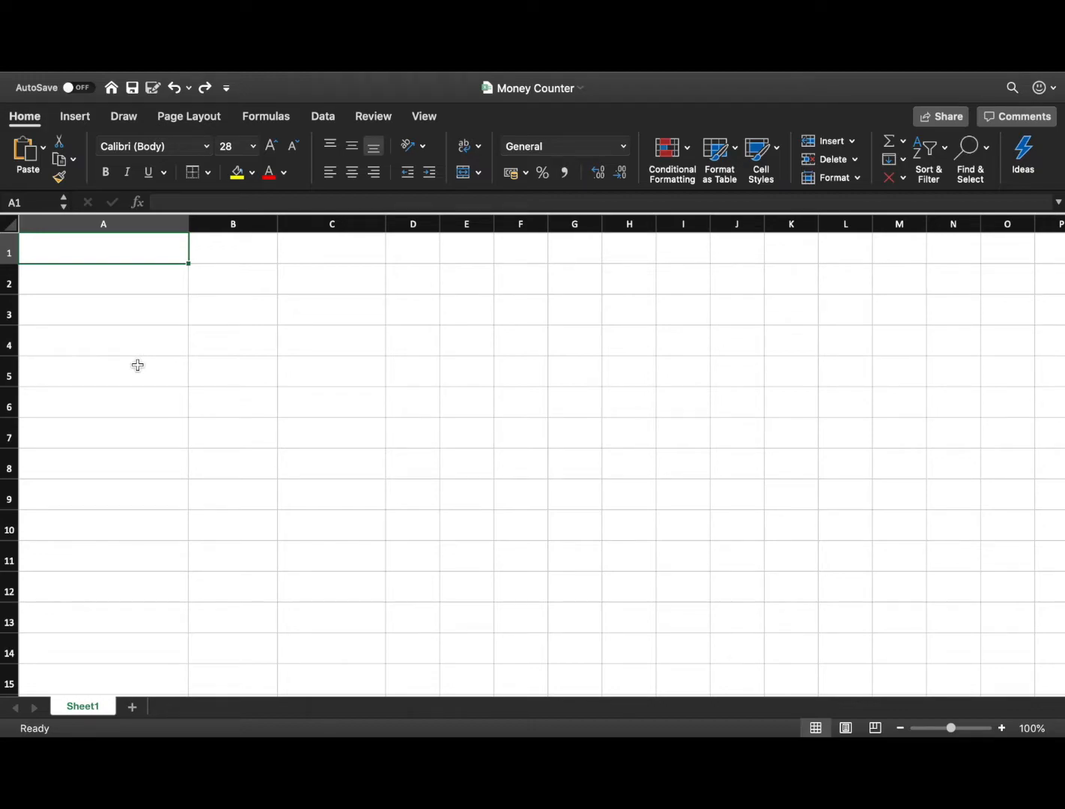
Step: Enter the heading "Number of coins..." in cell A1 and widen column A to fit it
{"action": "type", "text": "Number"}
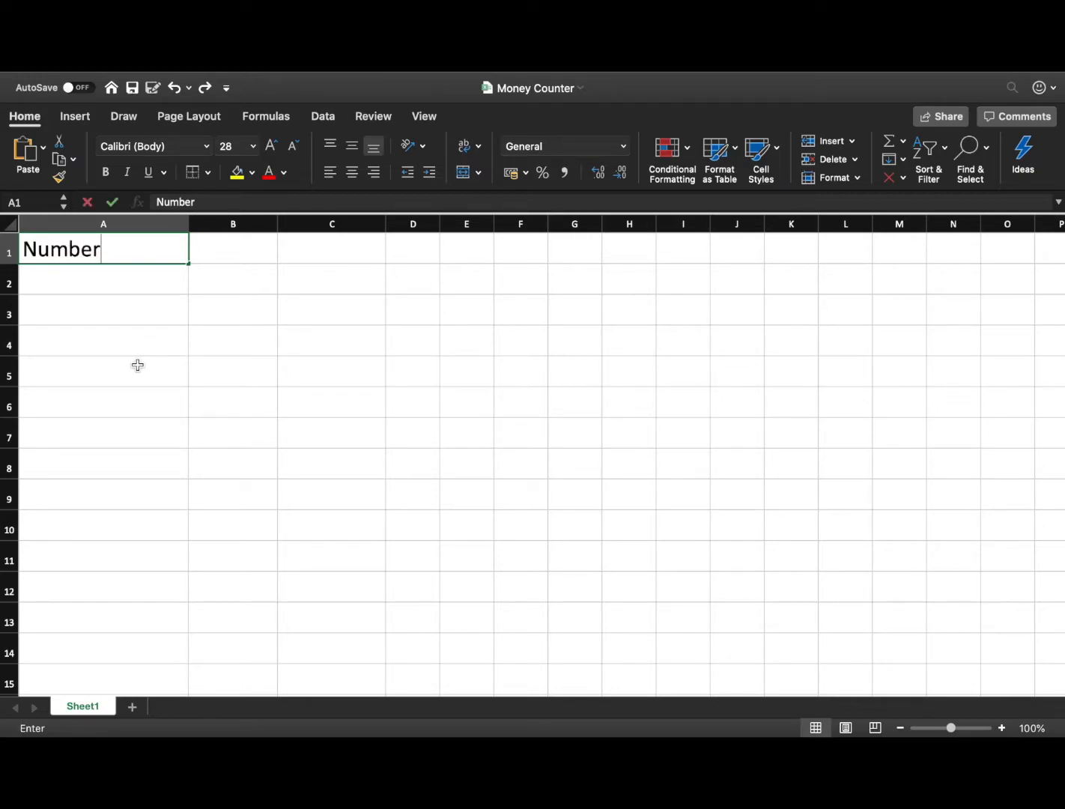
{"action": "type", "text": " of coins"}
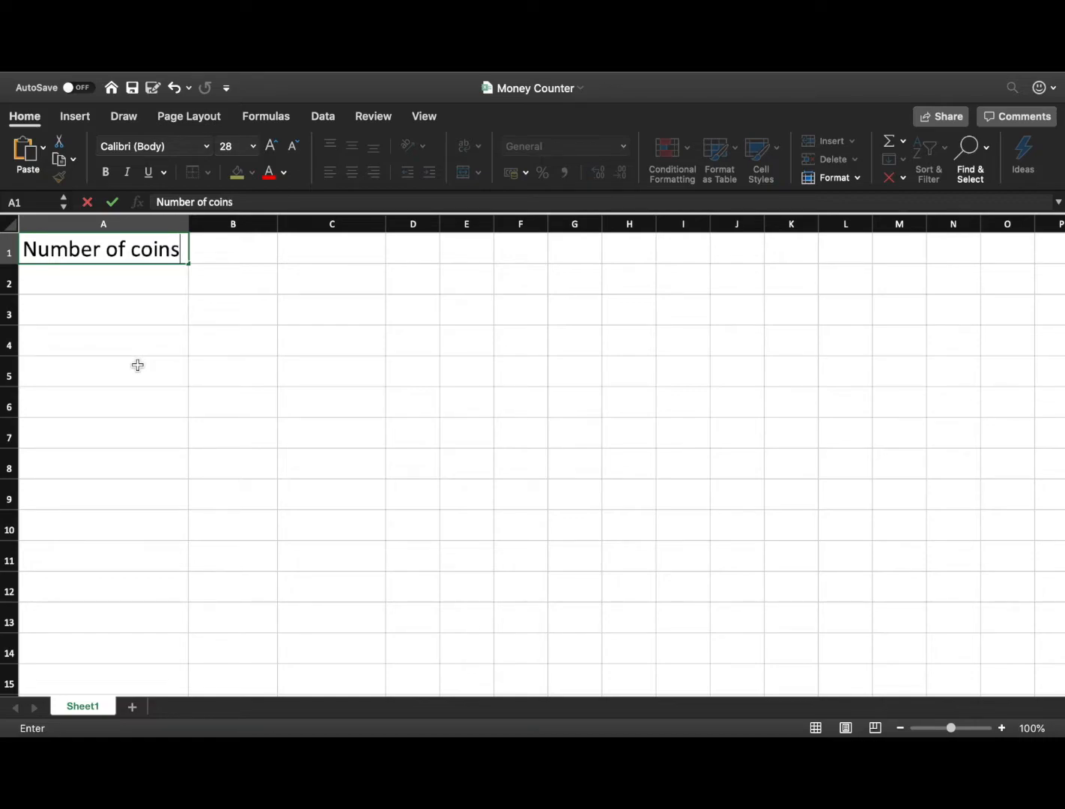
{"action": "type", "text": "..."}
{"action": "left_click", "coordinate": [190, 223]}
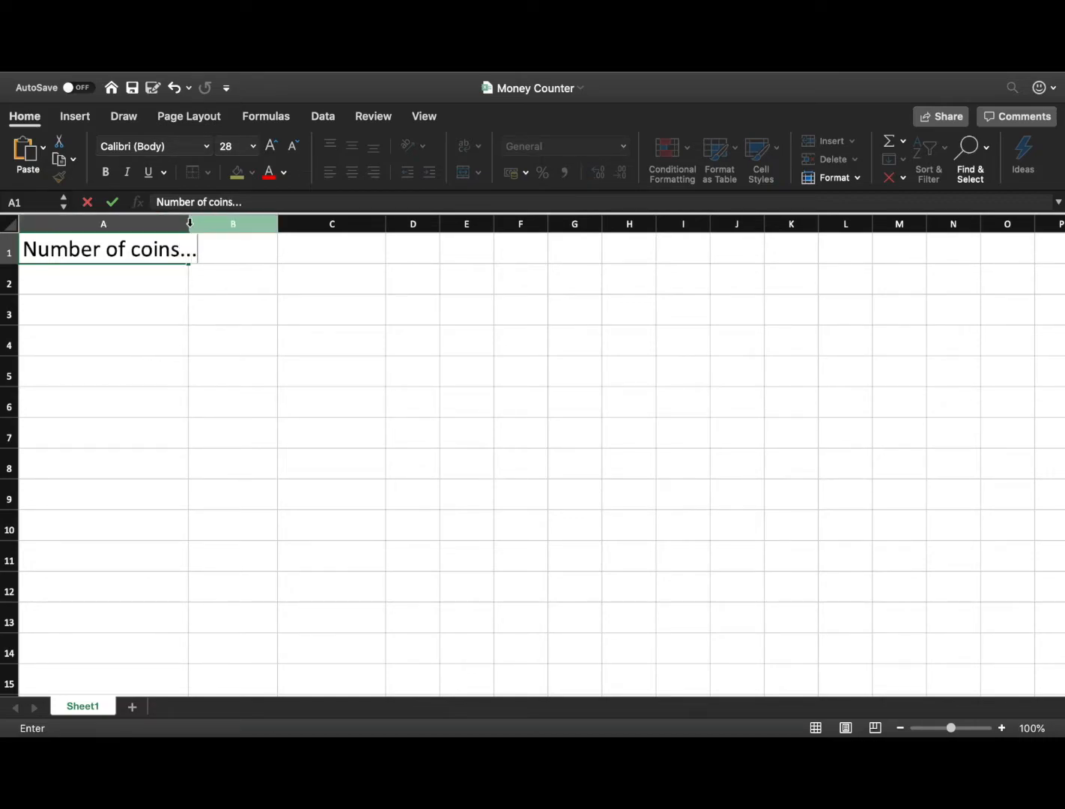
{"action": "left_click_drag", "start_coordinate": [188, 223], "coordinate": [204, 223]}
{"action": "left_click", "coordinate": [292, 298]}
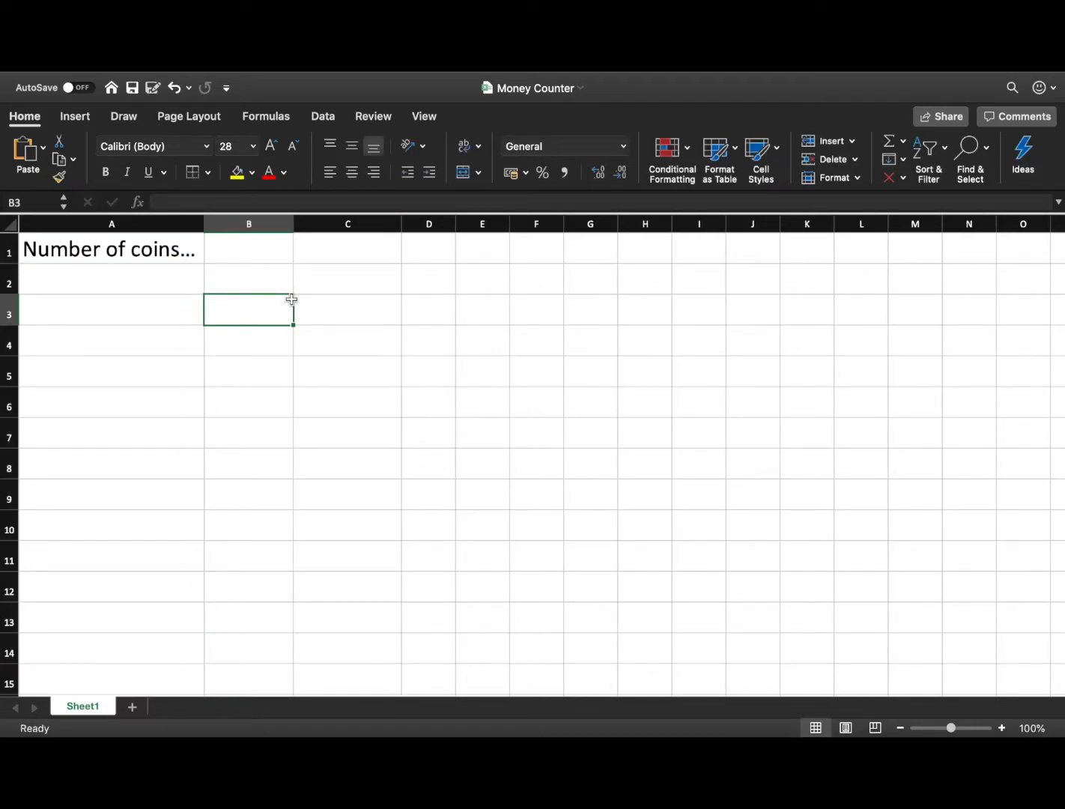
Step: Add the headings "Type" in B1 and "Total" in C1
{"action": "left_click", "coordinate": [260, 254]}
{"action": "type", "text": "Type"}
{"action": "key", "text": "Tab"}
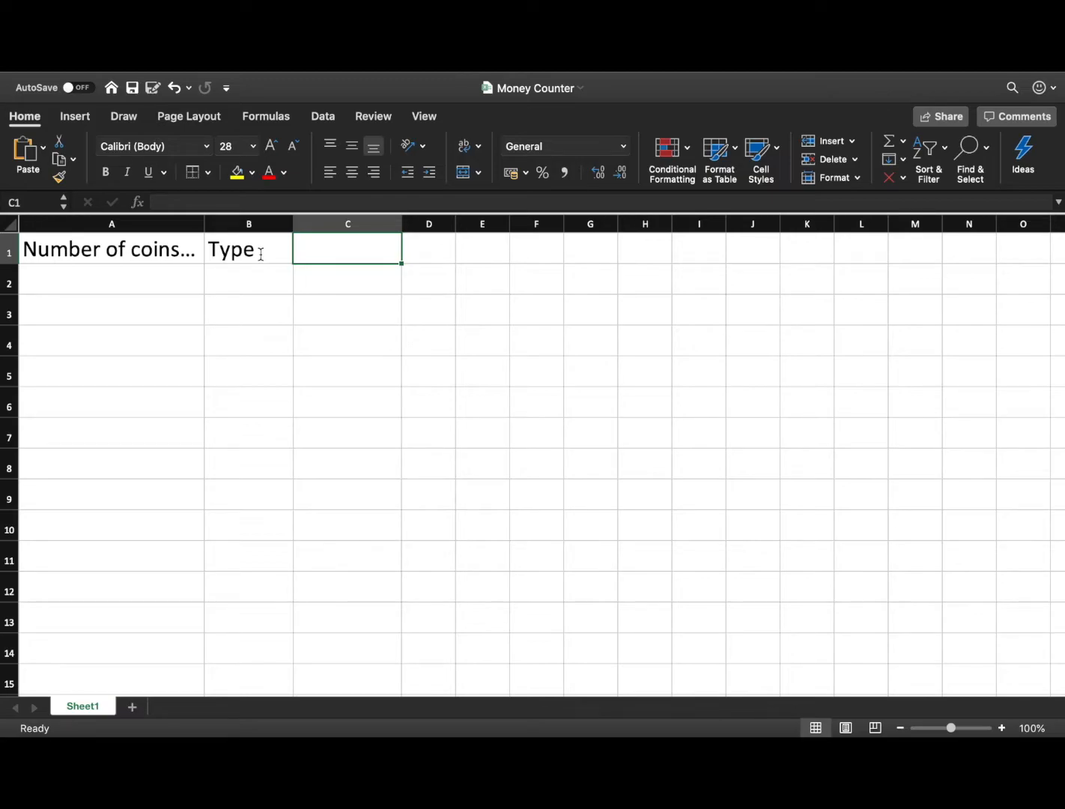
{"action": "type", "text": "Total"}
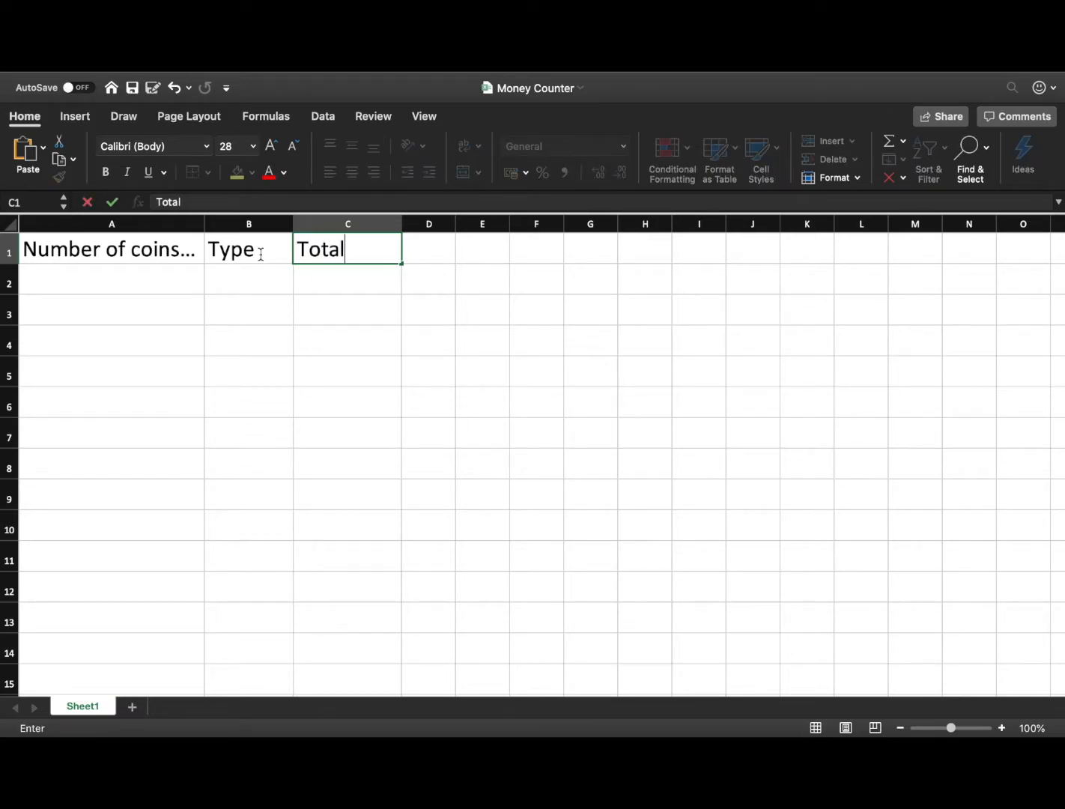
{"action": "key", "text": "Return"}
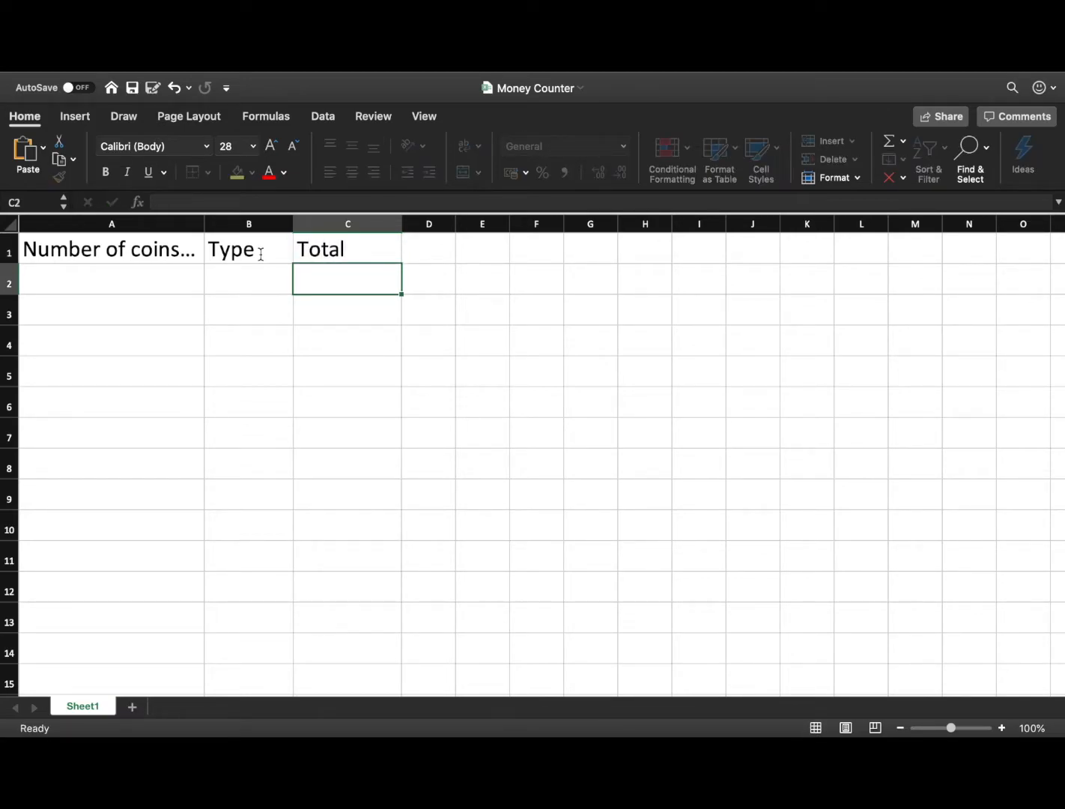
Step: List the coin values 0.01, 0.02, 0.05, 0.1, 0.2, 0.5, 1 and 2 in B2 through B9
{"action": "key", "text": "Left"}
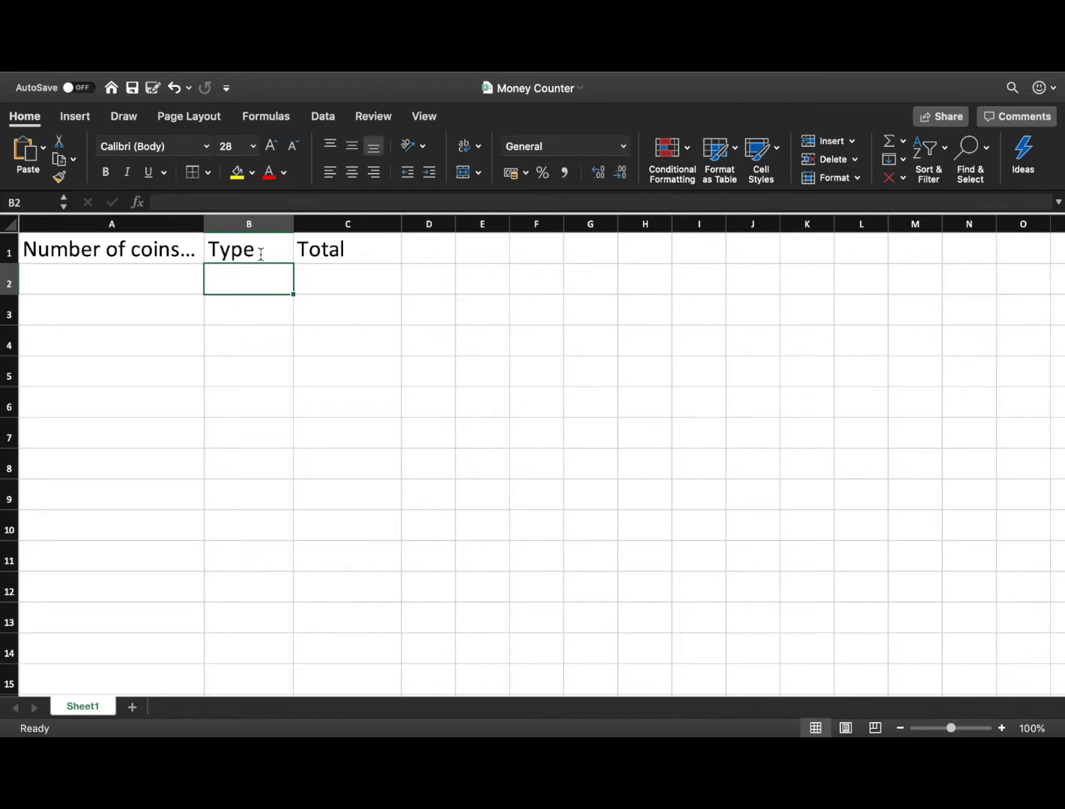
{"action": "type", "text": "0.01 0.02 0.05 0.1 0.2 0.5 1 2"}
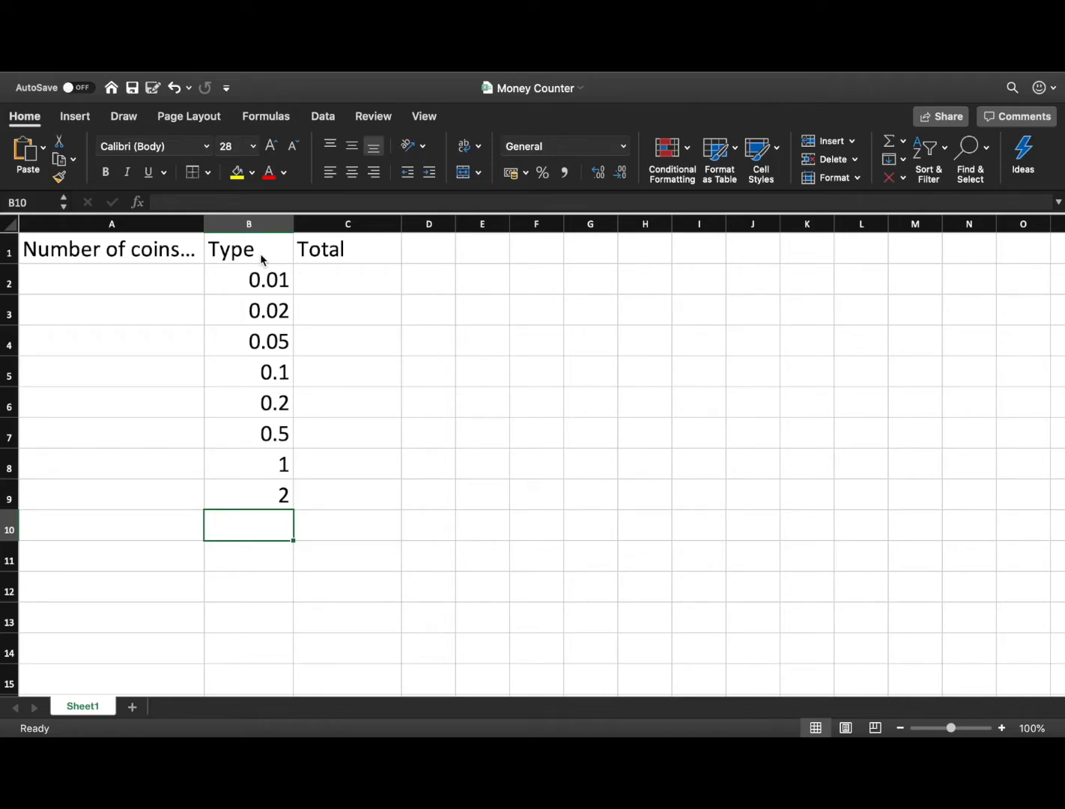
Step: Shorten the heading in A1 to "Number of ..." by removing the word "coins"
{"action": "left_click", "coordinate": [169, 250]}
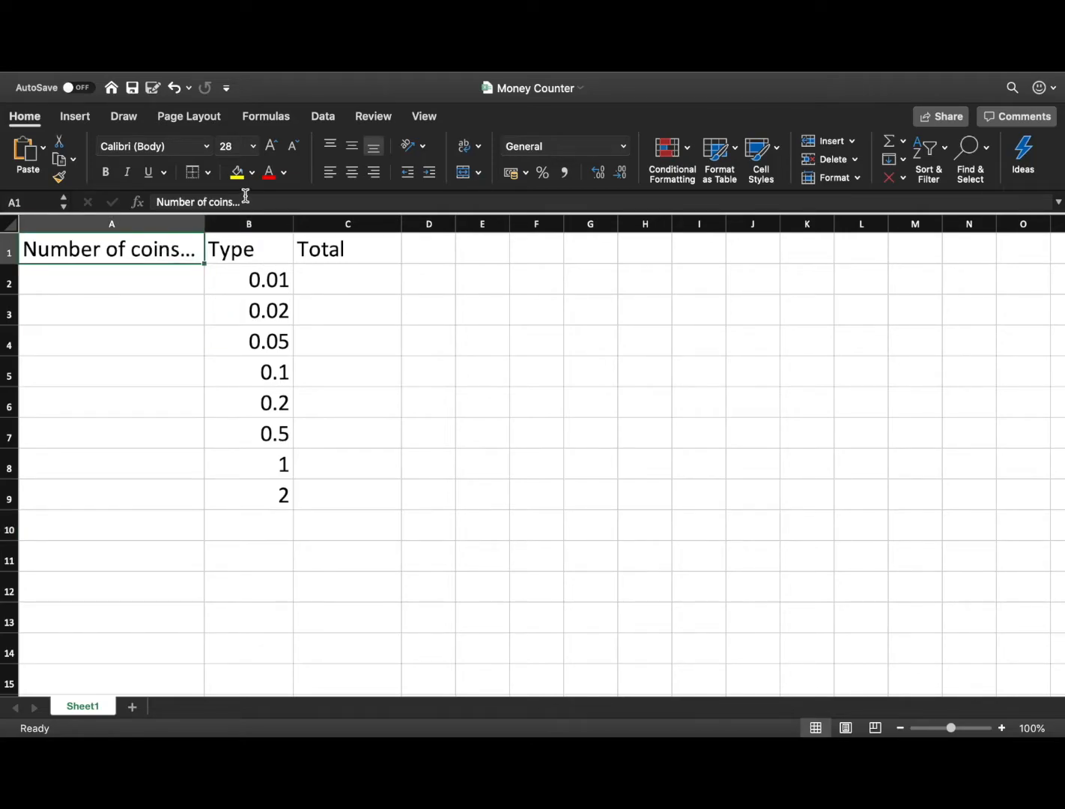
{"action": "double_click", "coordinate": [221, 204]}
{"action": "key", "text": "BackSpace"}
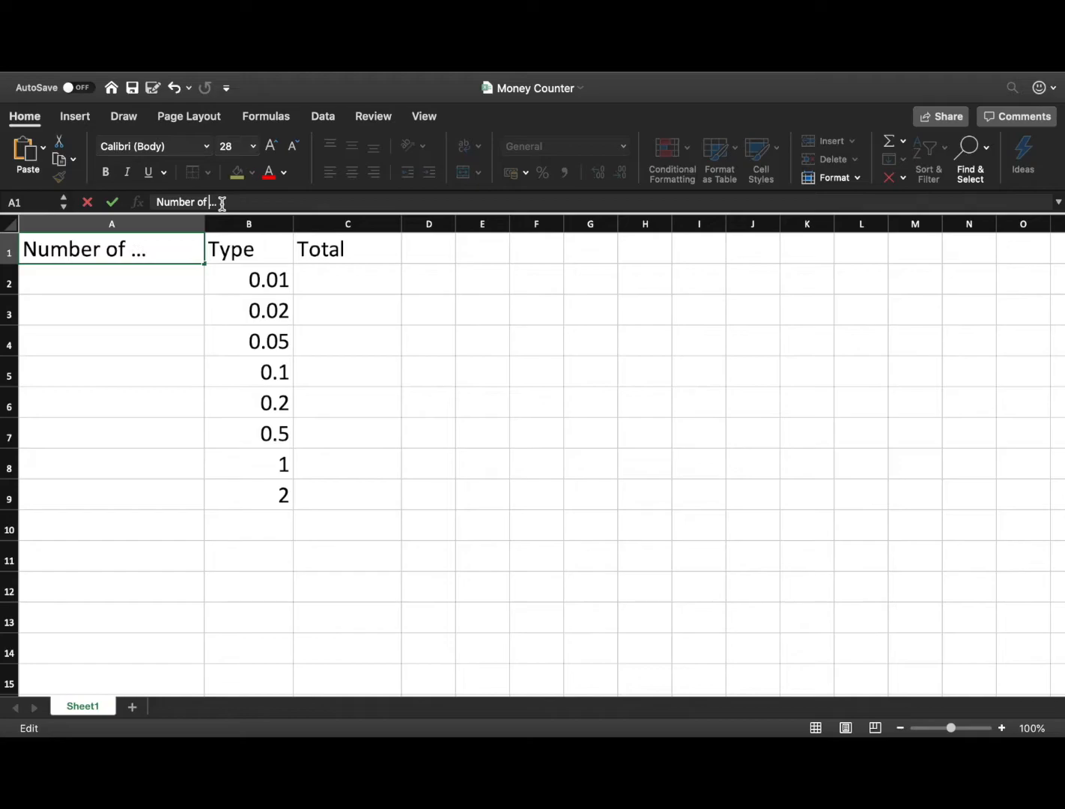
{"action": "key", "text": "Return"}
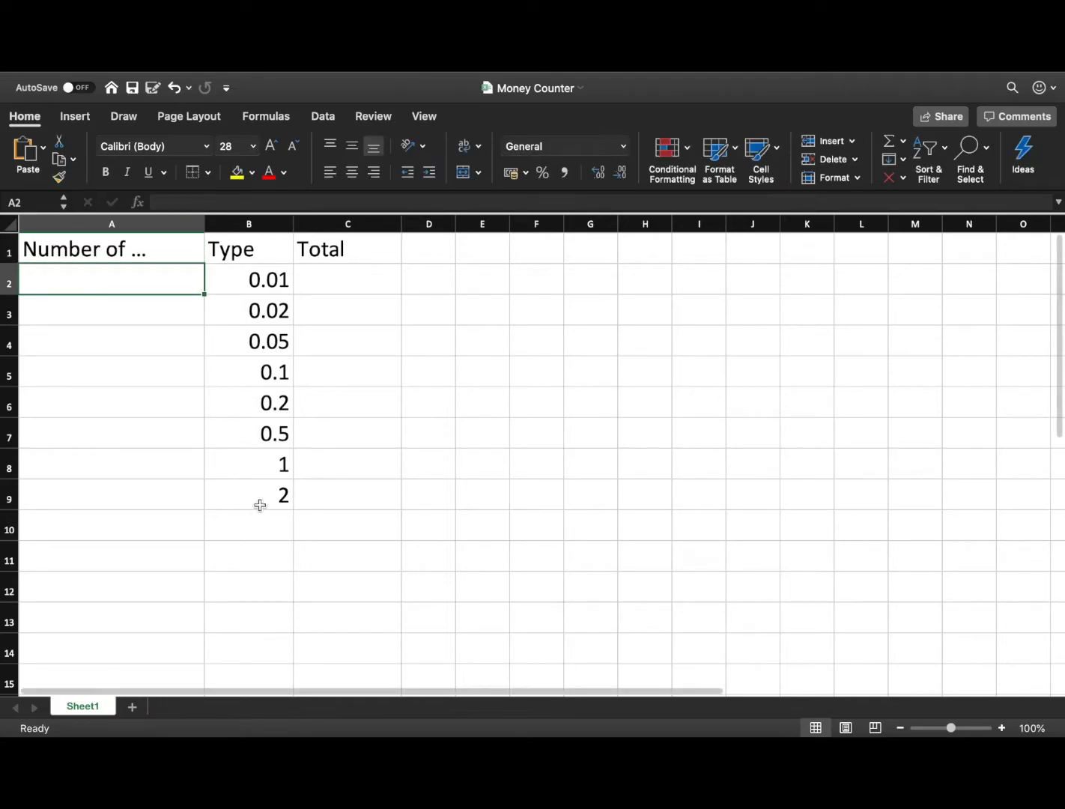
Step: Add the note values 5, 10 and 20 in cells B10 through B12
{"action": "left_click", "coordinate": [267, 526]}
{"action": "type", "text": "5"}
{"action": "key", "text": "Return"}
{"action": "type", "text": "10"}
{"action": "key", "text": "Return"}
{"action": "type", "text": "20"}
{"action": "key", "text": "Return"}
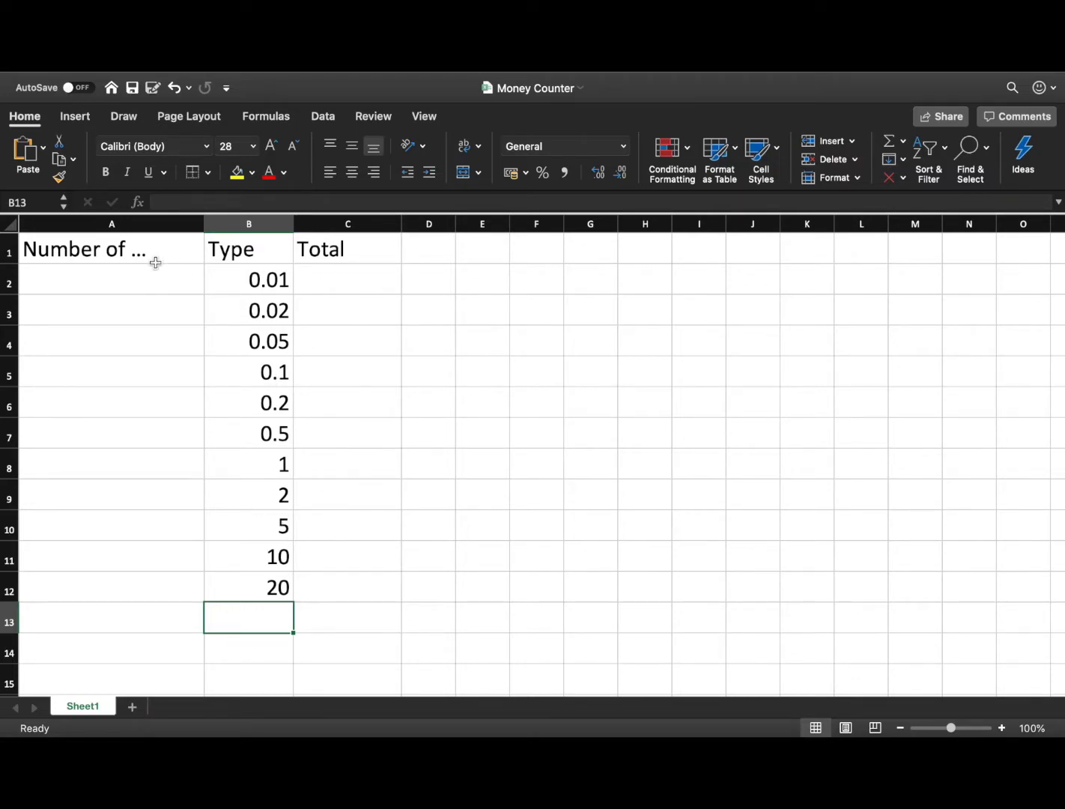
Step: Enter the formula =B2*A2 in cell C2 to multiply the coin value by its count
{"action": "left_click", "coordinate": [379, 275]}
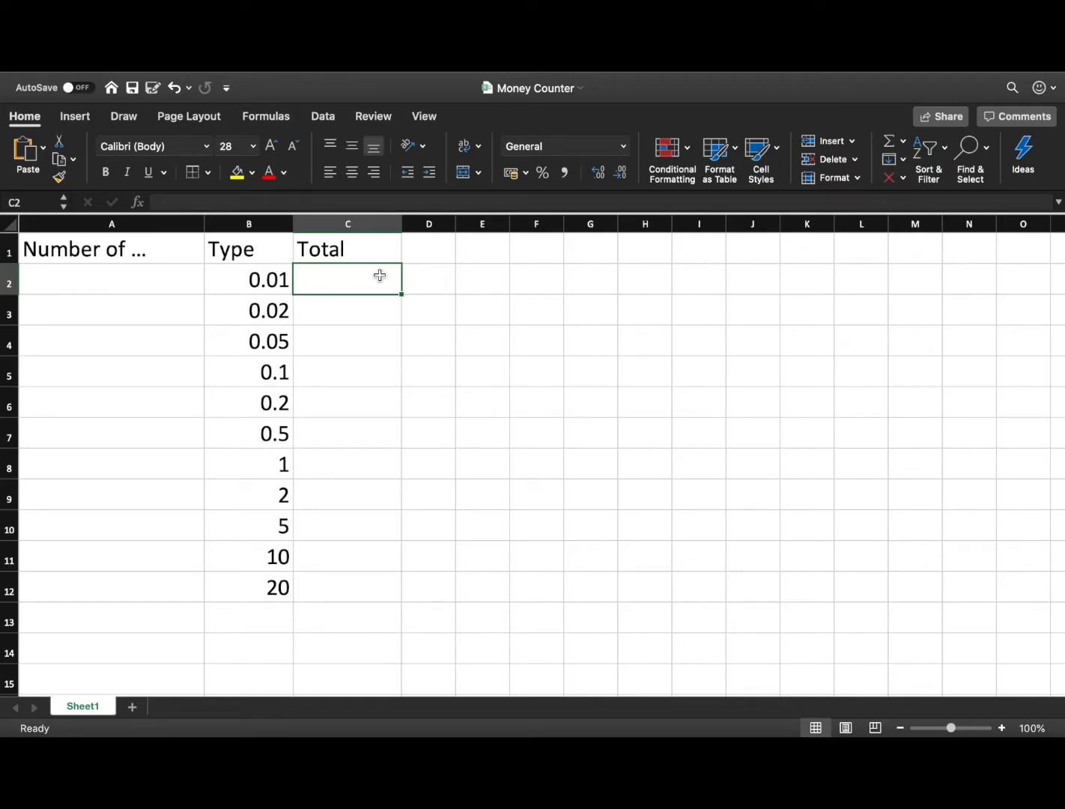
{"action": "type", "text": "="}
{"action": "left_click", "coordinate": [272, 282]}
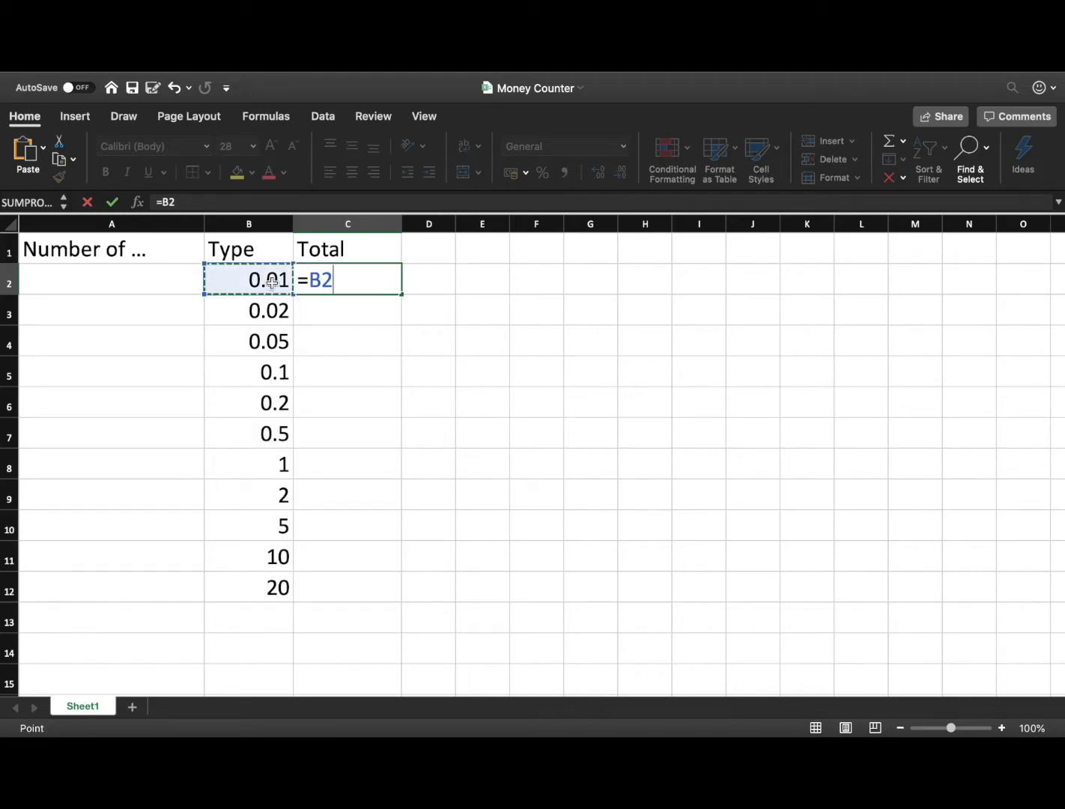
{"action": "type", "text": "*"}
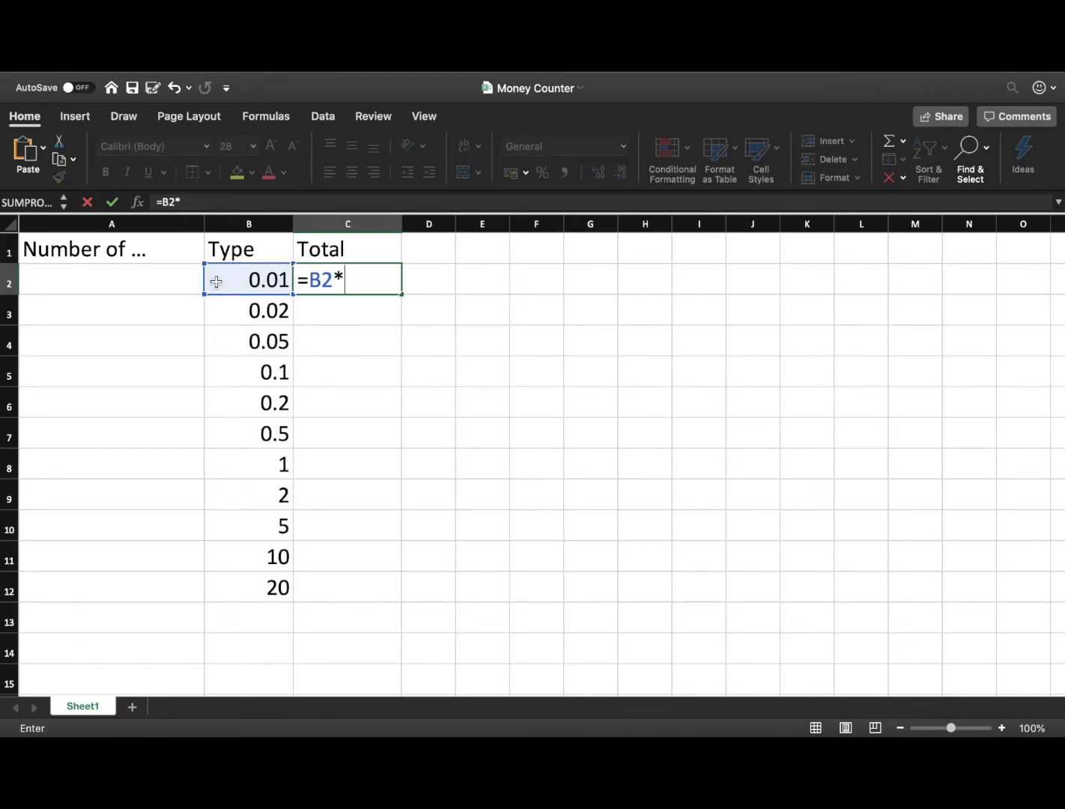
{"action": "left_click", "coordinate": [185, 287]}
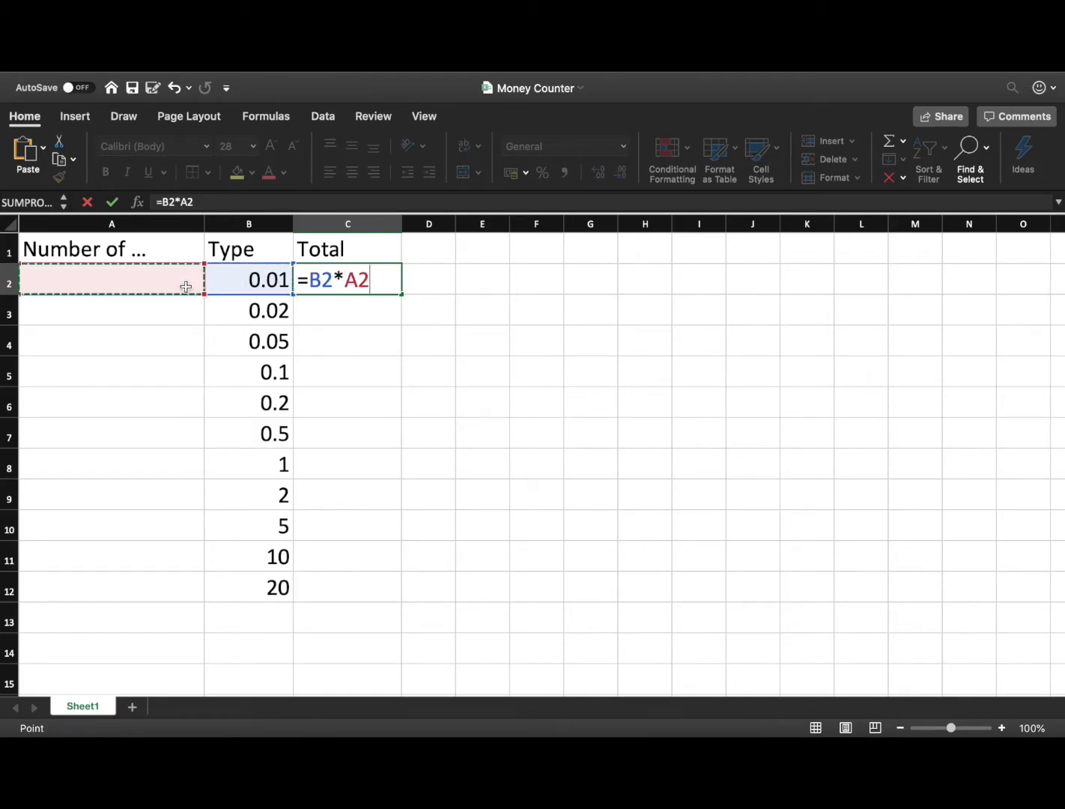
{"action": "key", "text": "Return"}
{"action": "left_click", "coordinate": [144, 248]}
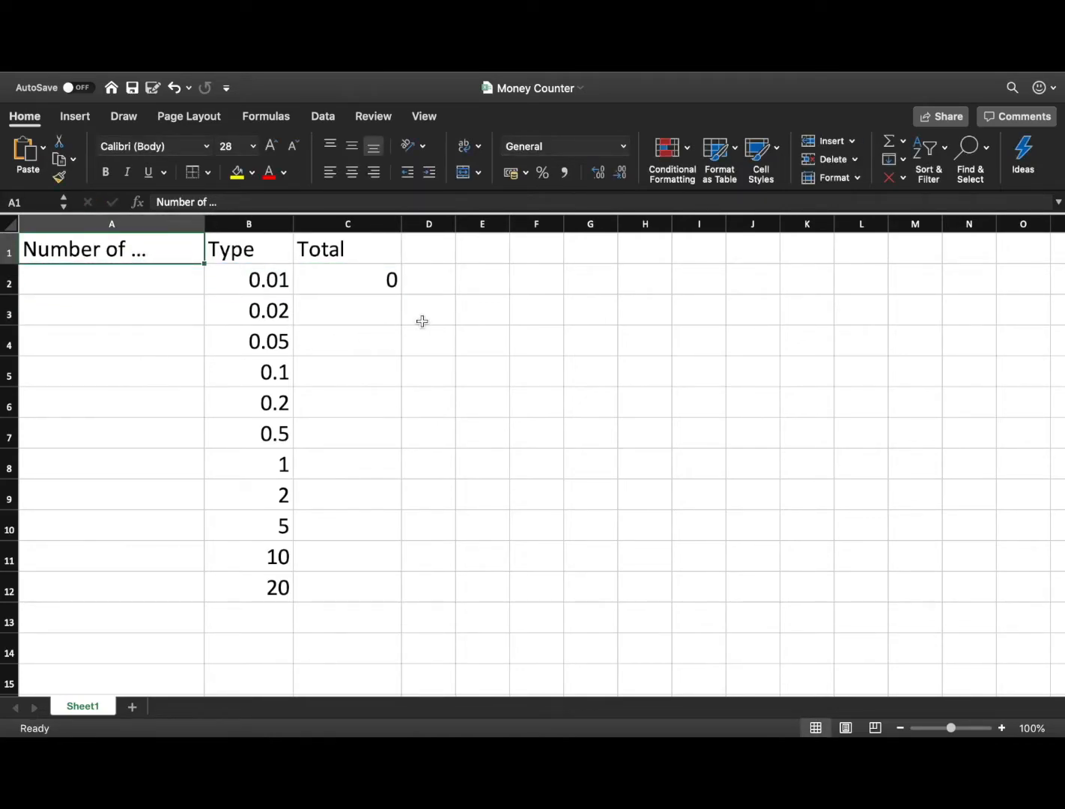
Step: Fill A2 through A12 with the counts 120, 120, 304, 50, 30, 40, 30, 1, 2, 4 and 1
{"action": "left_click", "coordinate": [372, 271]}
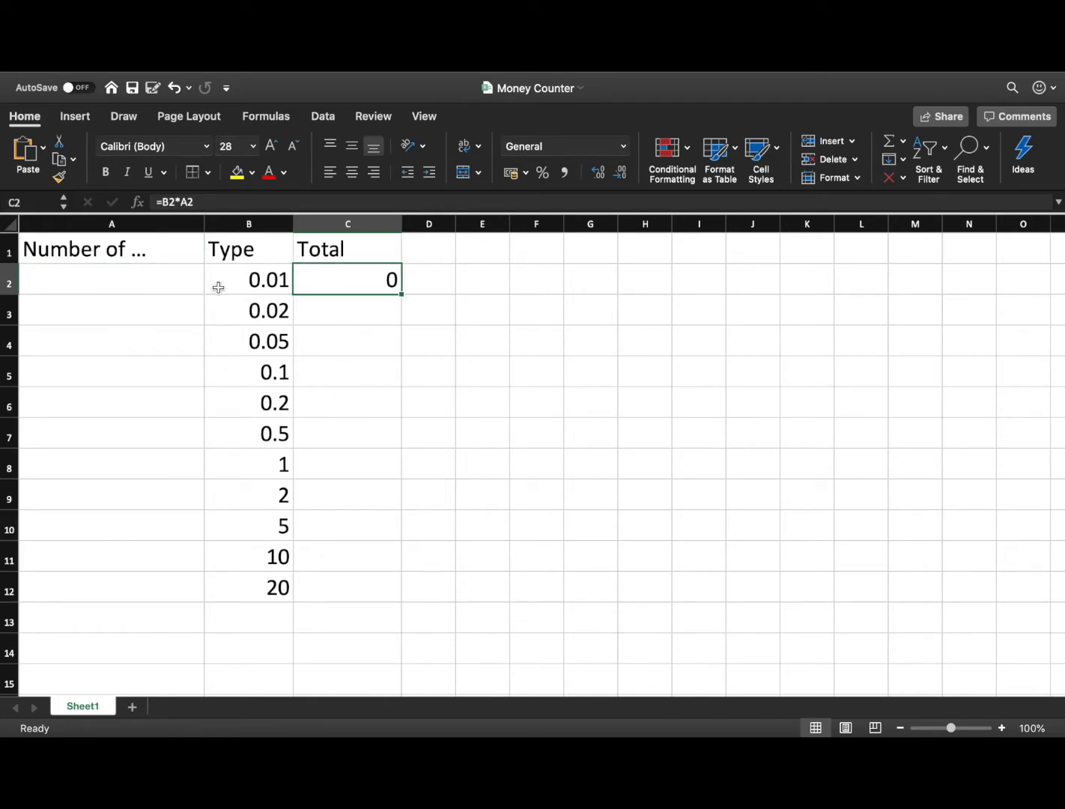
{"action": "left_click", "coordinate": [157, 277]}
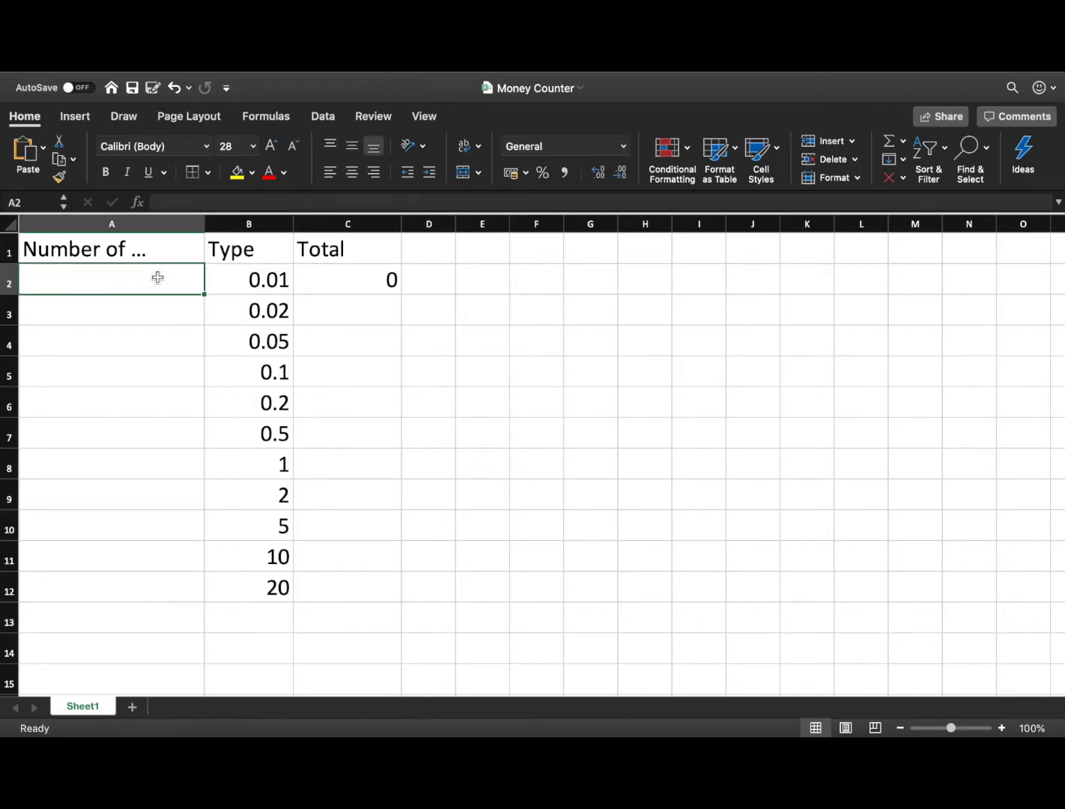
{"action": "type", "text": "120"}
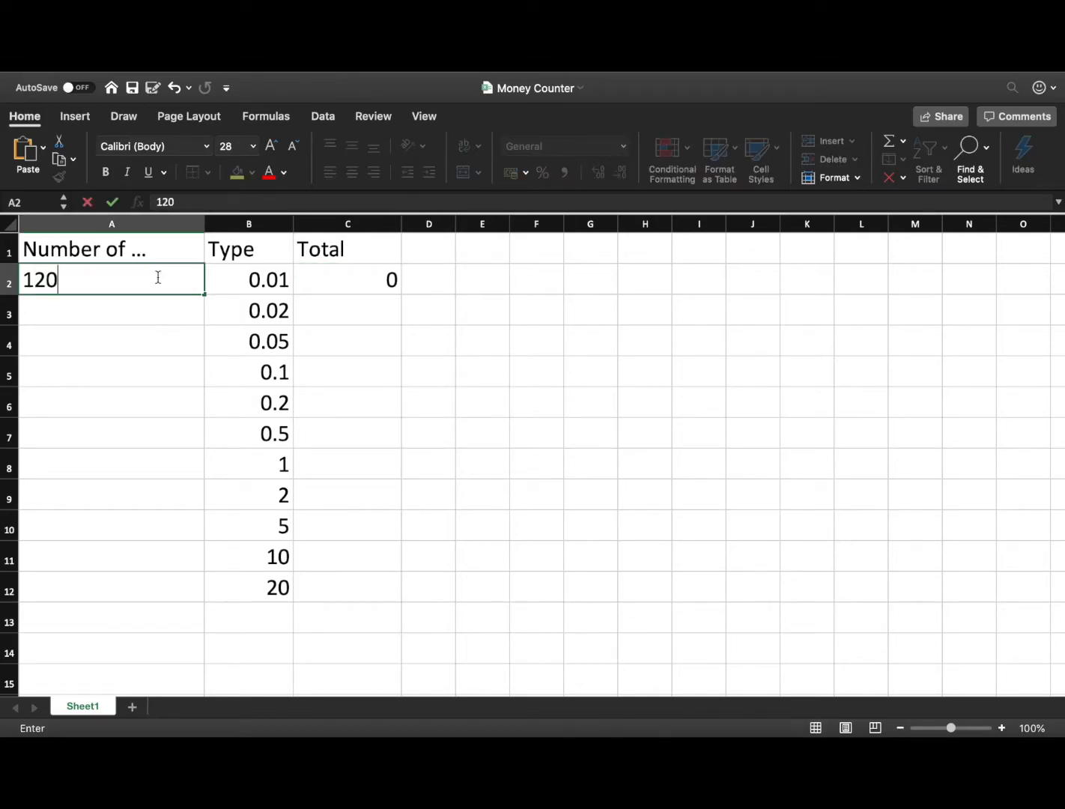
{"action": "key", "text": "Return"}
{"action": "type", "text": "120 304 50"}
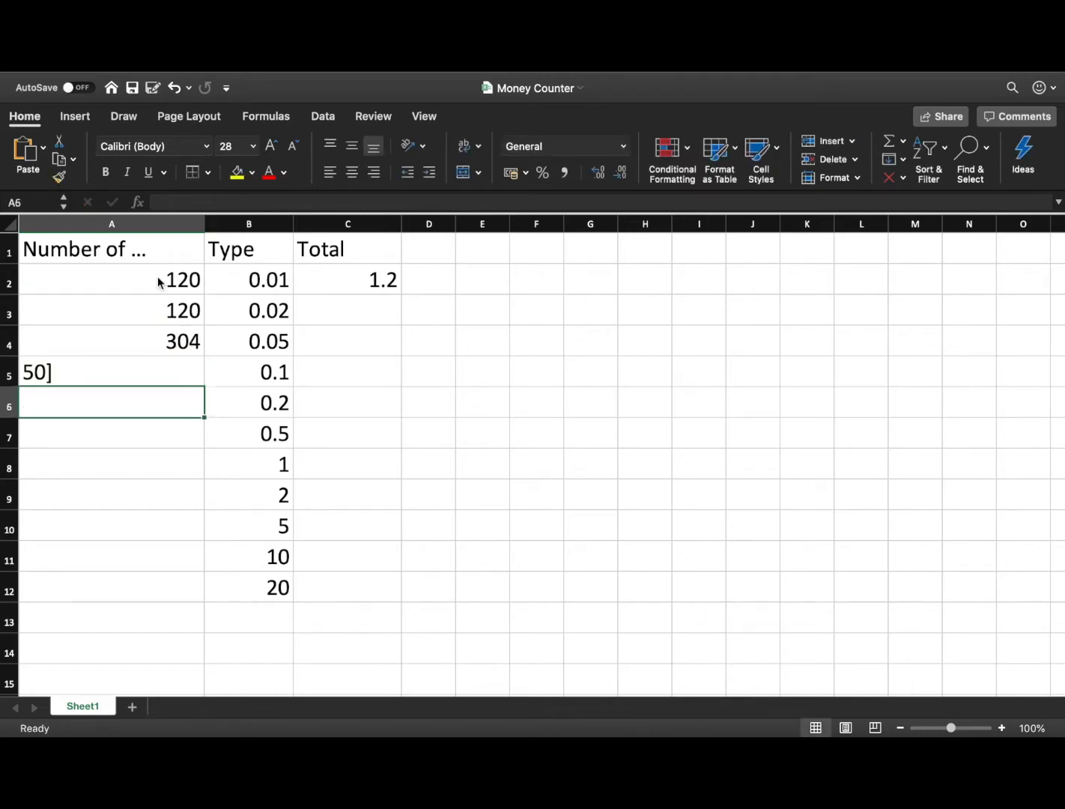
{"action": "type", "text": " 30 40 30 1 2 4 1"}
Step: Copy the total formula from C2 down through C12
{"action": "left_click", "coordinate": [380, 280]}
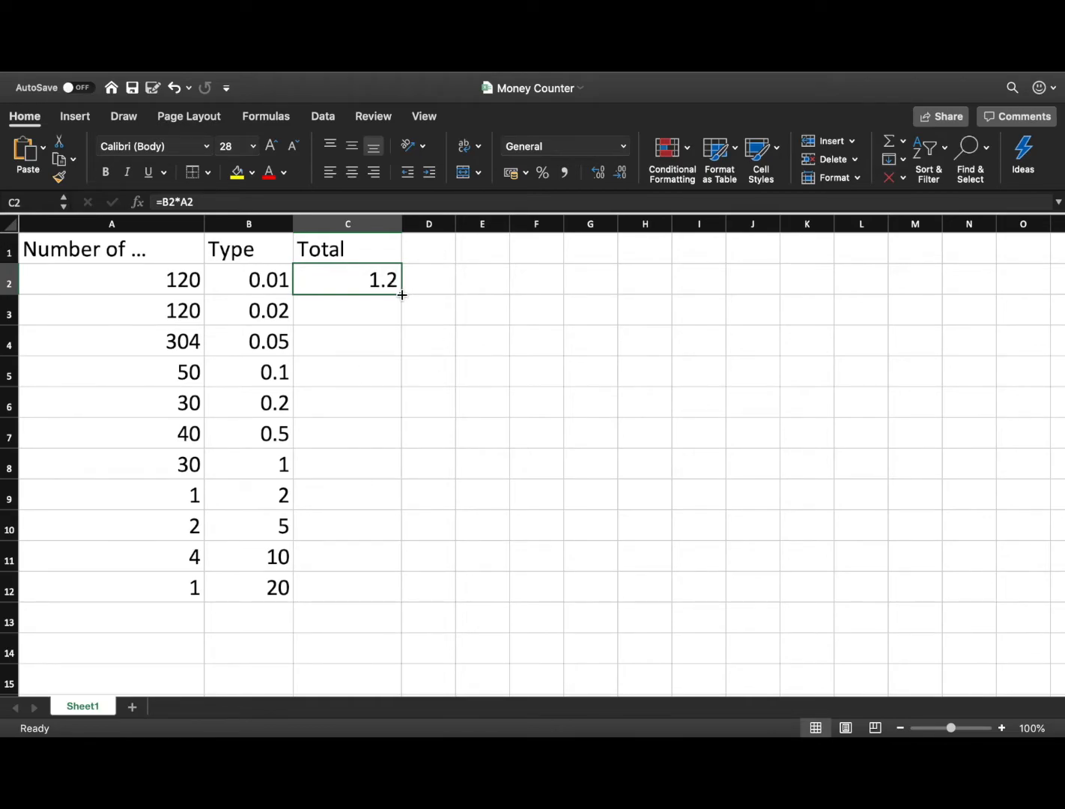
{"action": "left_click_drag", "start_coordinate": [401, 295], "coordinate": [391, 603]}
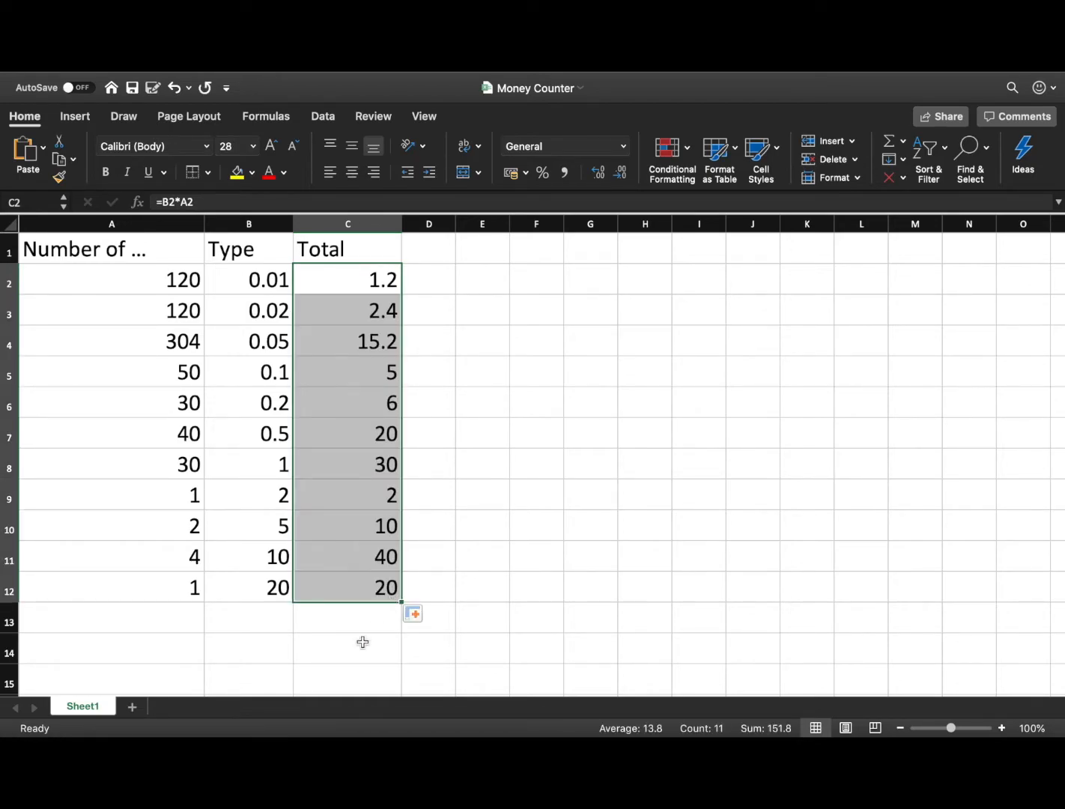
{"action": "left_click", "coordinate": [331, 649]}
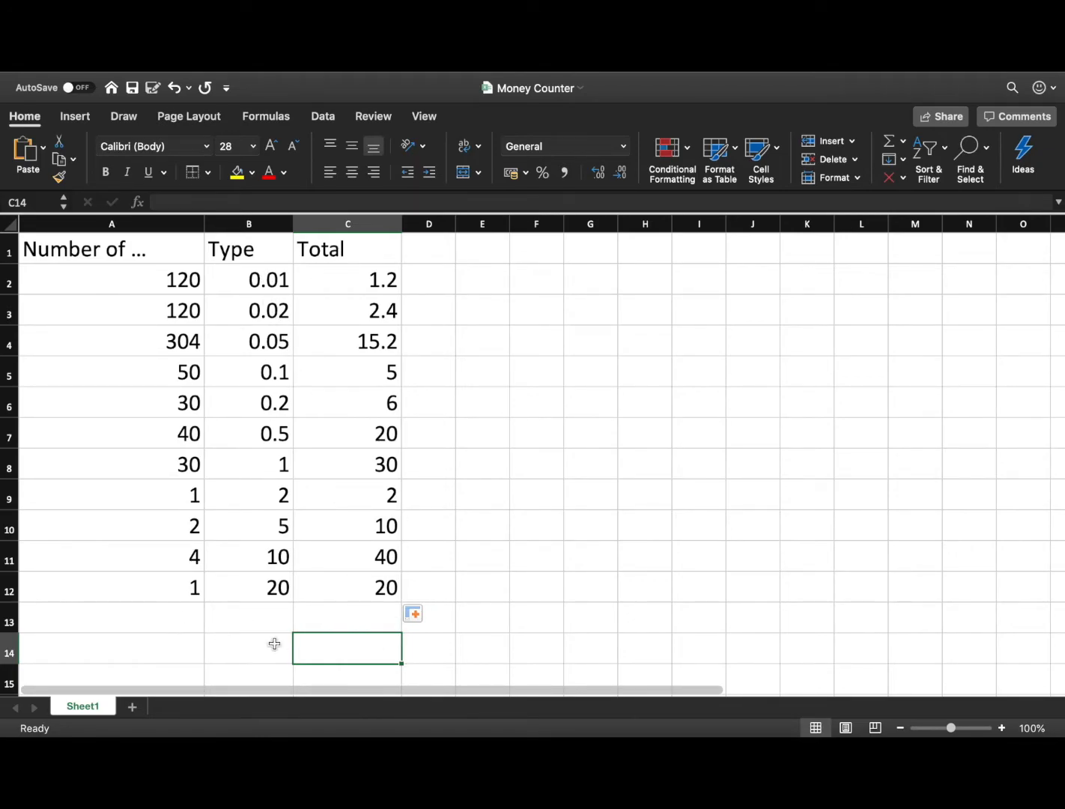
Step: Format the values in B2:C12 as Accounting with the pound sign
{"action": "left_click_drag", "start_coordinate": [241, 278], "coordinate": [370, 576]}
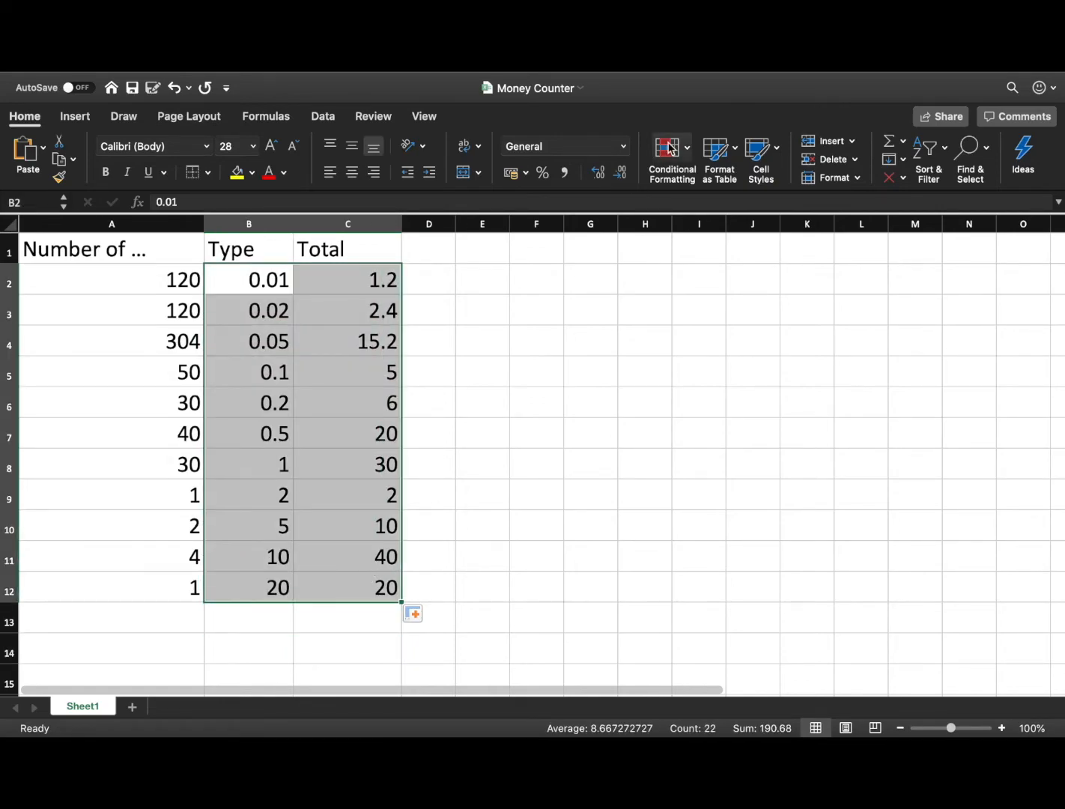
{"action": "left_click", "coordinate": [511, 176]}
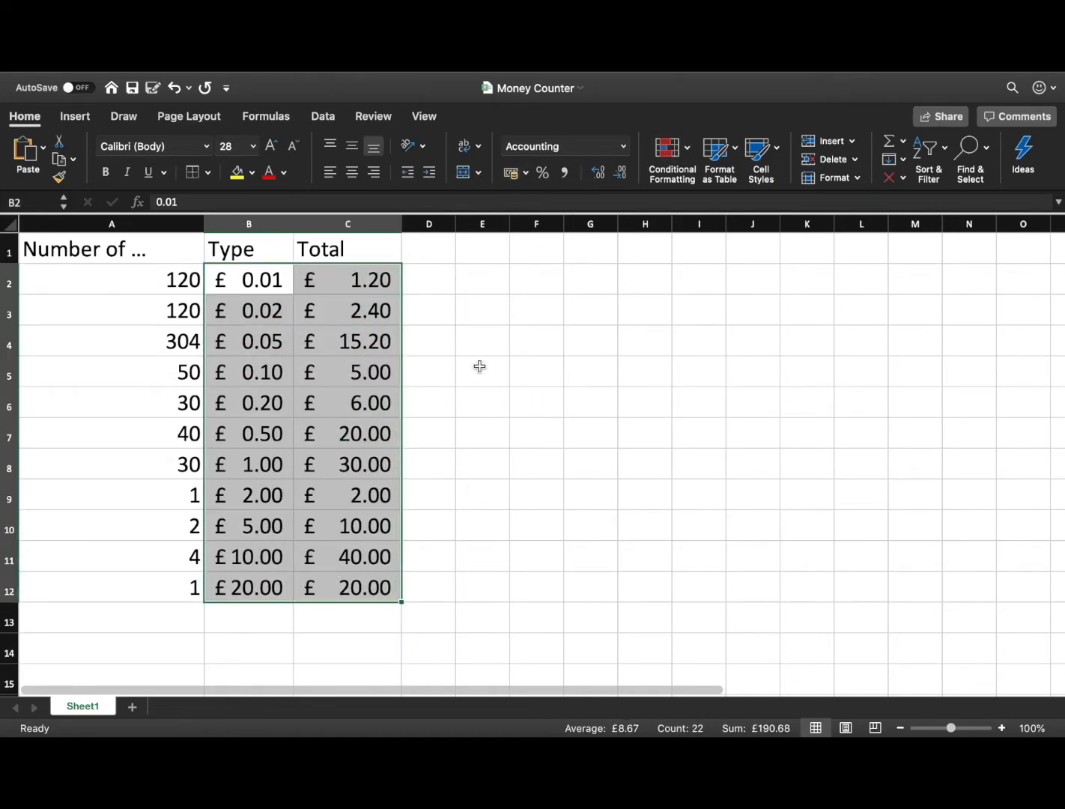
{"action": "left_click", "coordinate": [479, 612]}
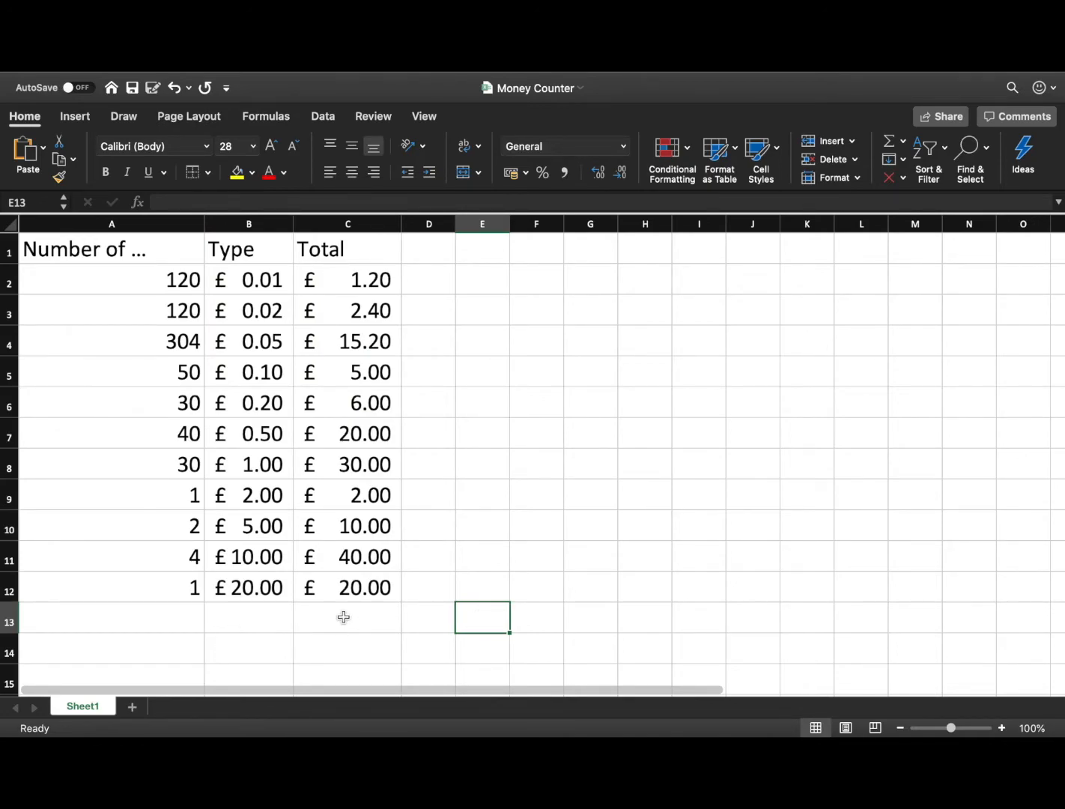
Step: Add a border line along the top of cells A13:C13
{"action": "left_click_drag", "start_coordinate": [167, 611], "coordinate": [385, 617]}
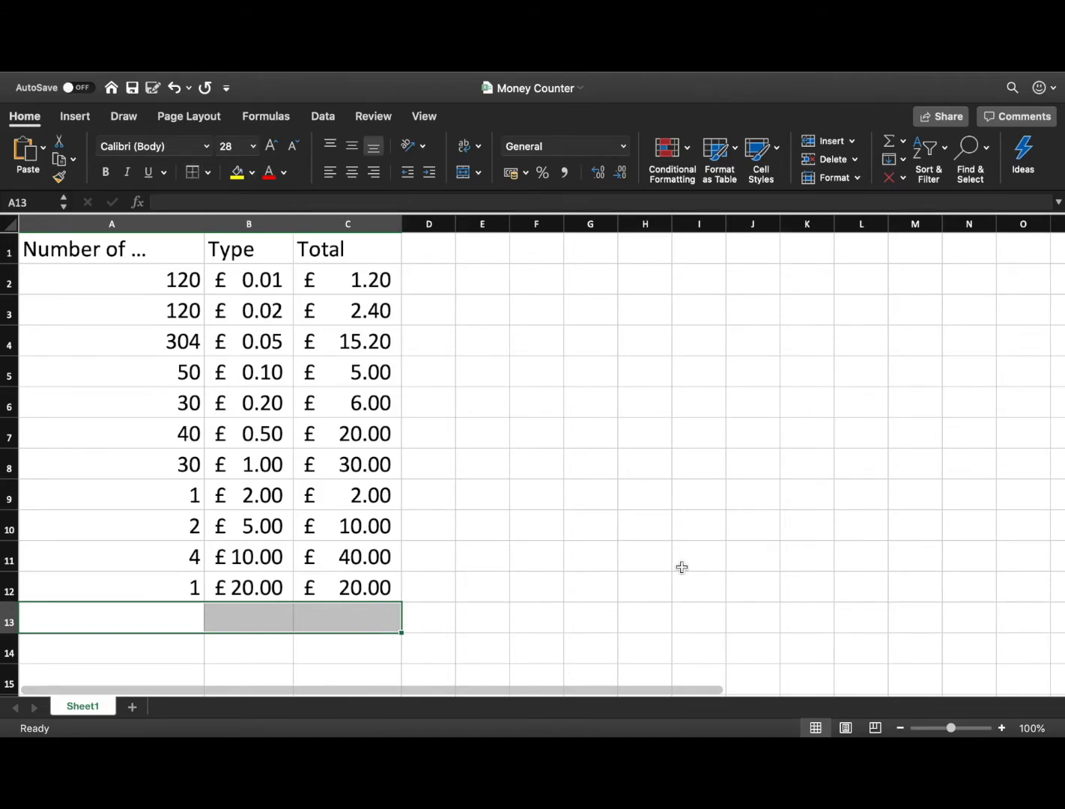
{"action": "left_click", "coordinate": [524, 588]}
Step: Merge and center cells A13:B13 and enter the label "Grand Total!" in the merged cell
{"action": "left_click", "coordinate": [236, 623]}
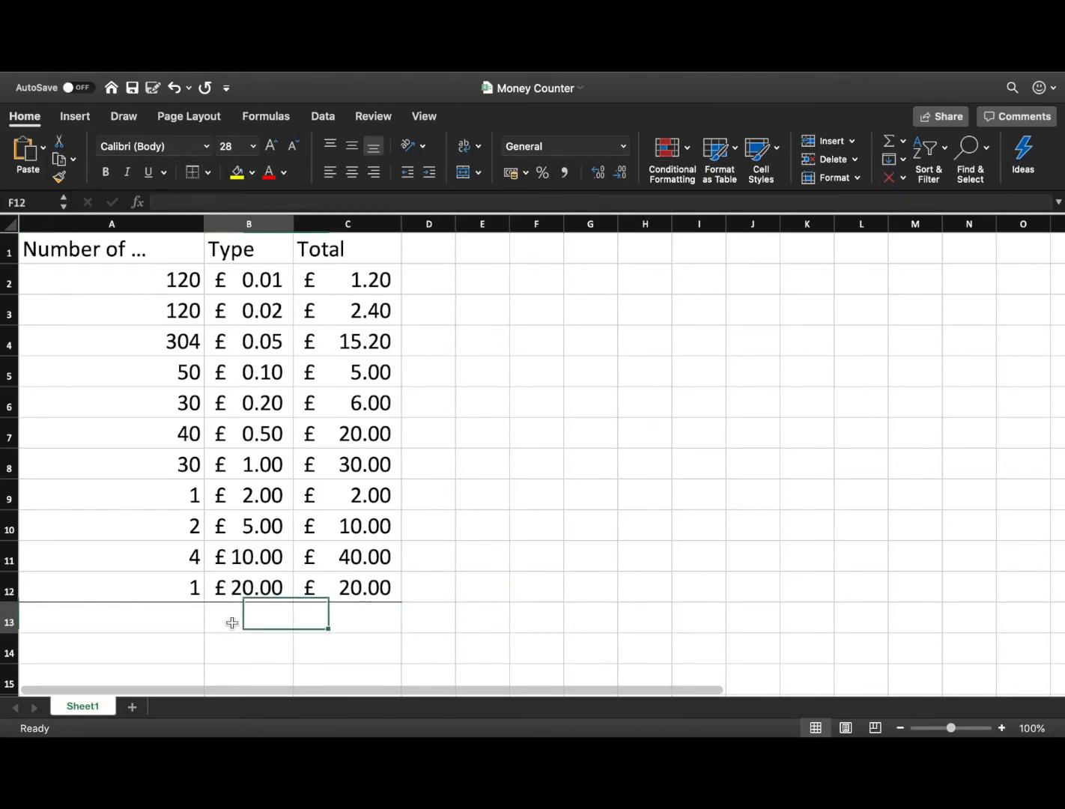
{"action": "left_click_drag", "start_coordinate": [236, 623], "coordinate": [146, 623]}
{"action": "left_click", "coordinate": [466, 174]}
{"action": "type", "text": "Grand Total"}
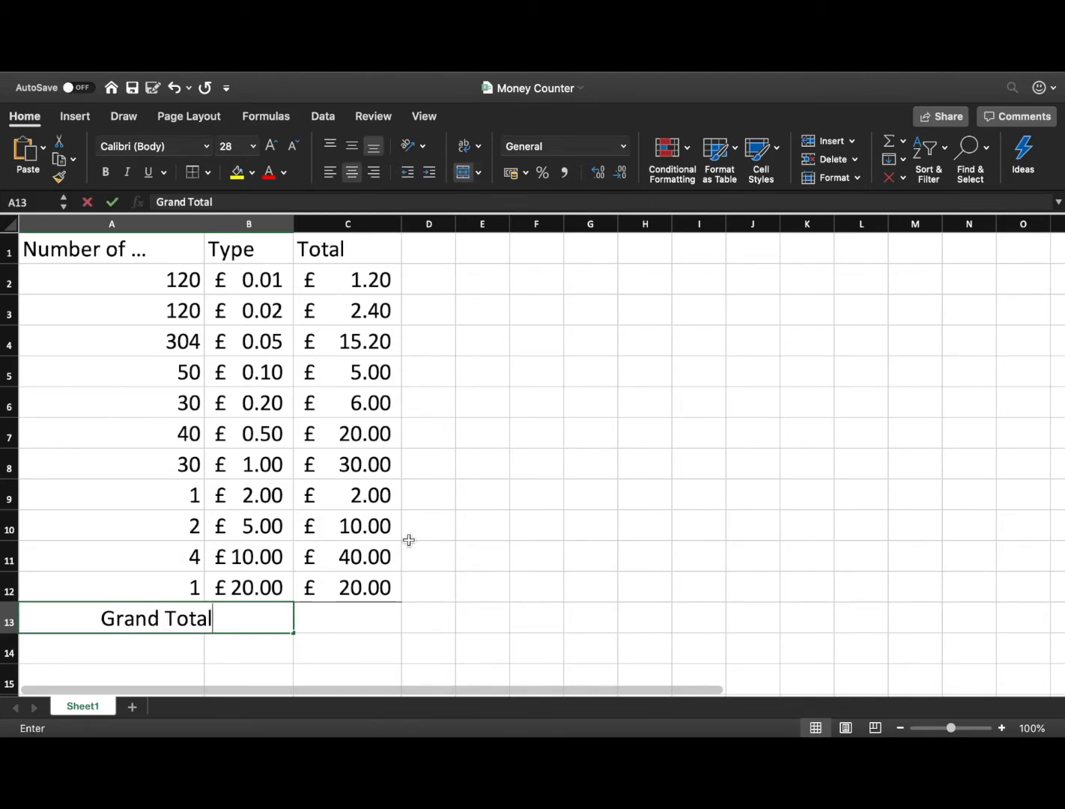
{"action": "type", "text": "!"}
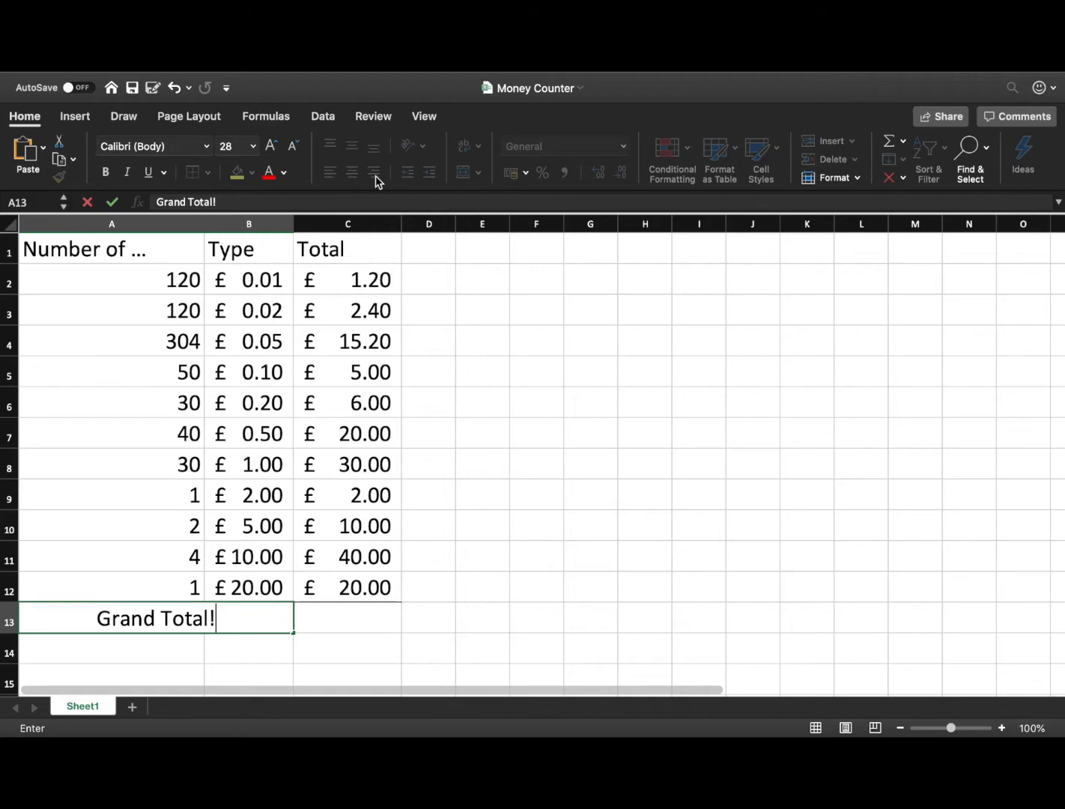
{"action": "left_click", "coordinate": [513, 456]}
Step: Right-align the "Grand Total!" label in the merged cell A13
{"action": "left_click", "coordinate": [258, 616]}
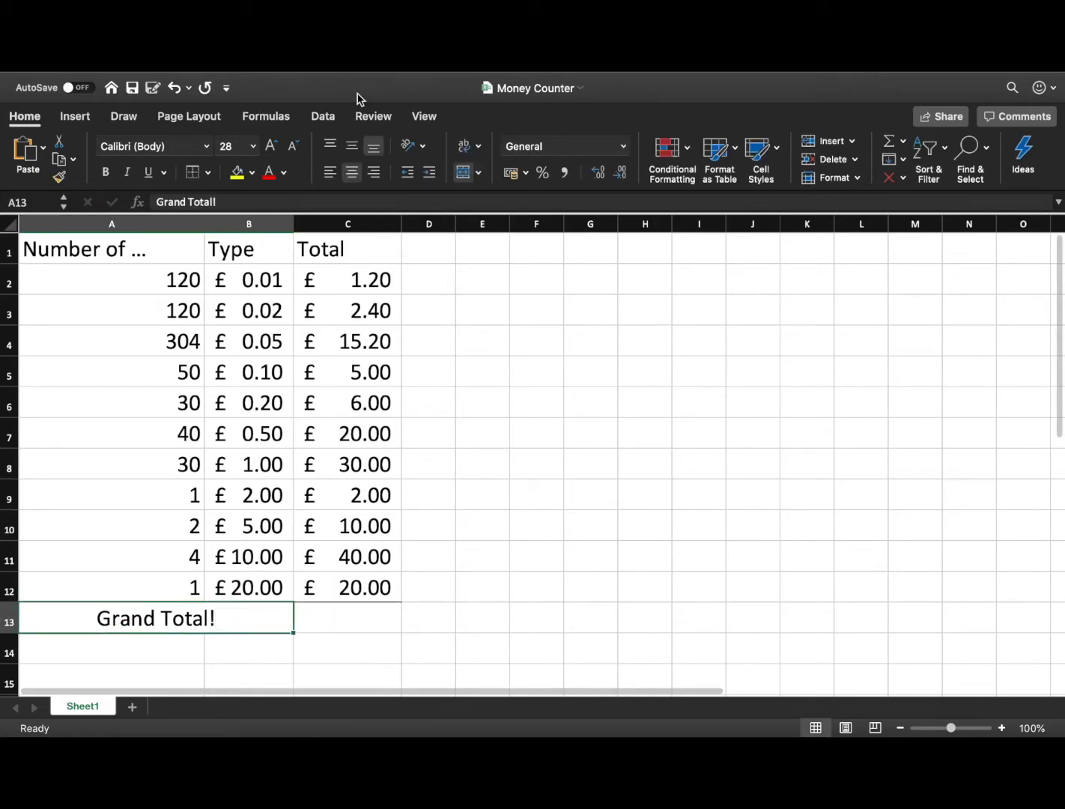
{"action": "left_click", "coordinate": [379, 178]}
{"action": "left_click", "coordinate": [542, 601]}
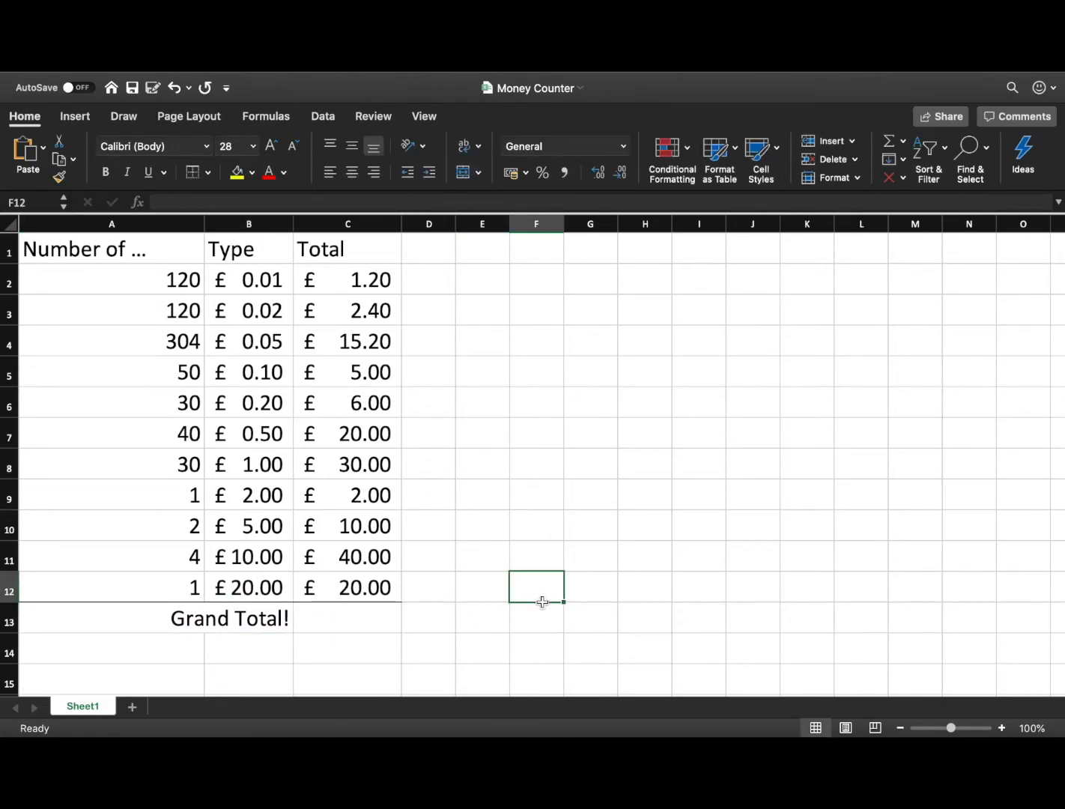
Step: Autofit the widths of columns A and C to their contents
{"action": "double_click", "coordinate": [203, 223]}
{"action": "double_click", "coordinate": [350, 223]}
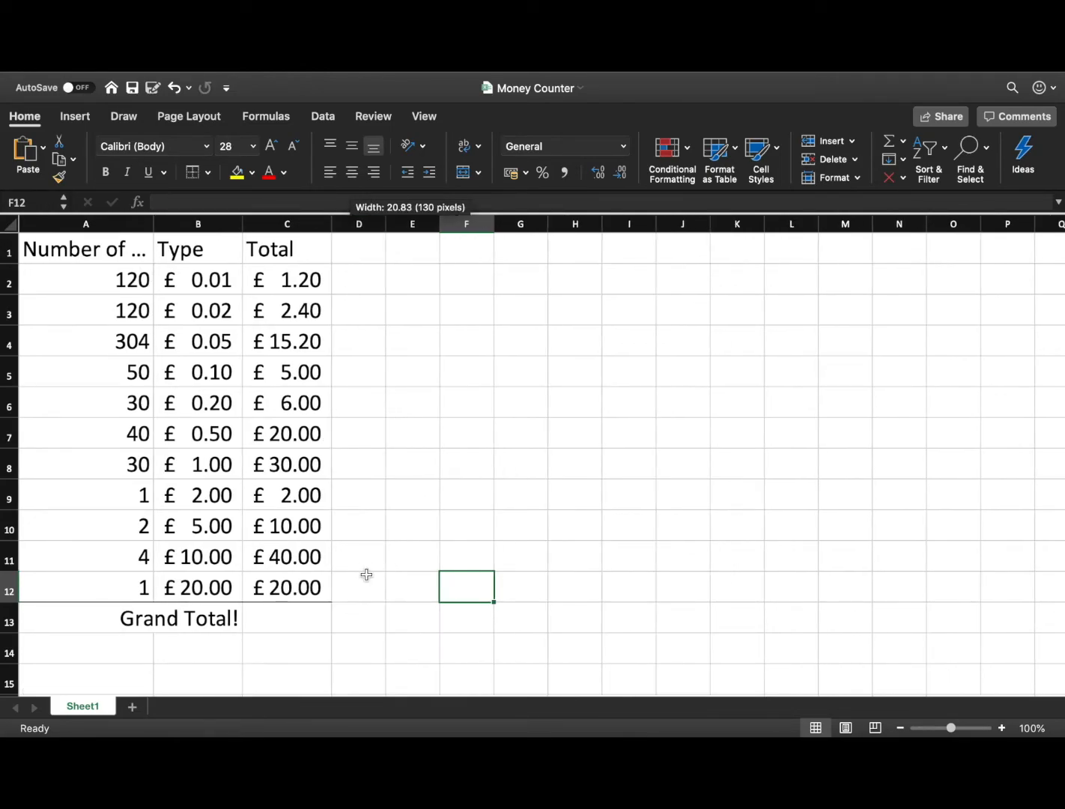
Step: Enter the formula =SUM(C2:C12) in cell C13 to calculate the grand total beside its label
{"action": "left_click", "coordinate": [288, 618]}
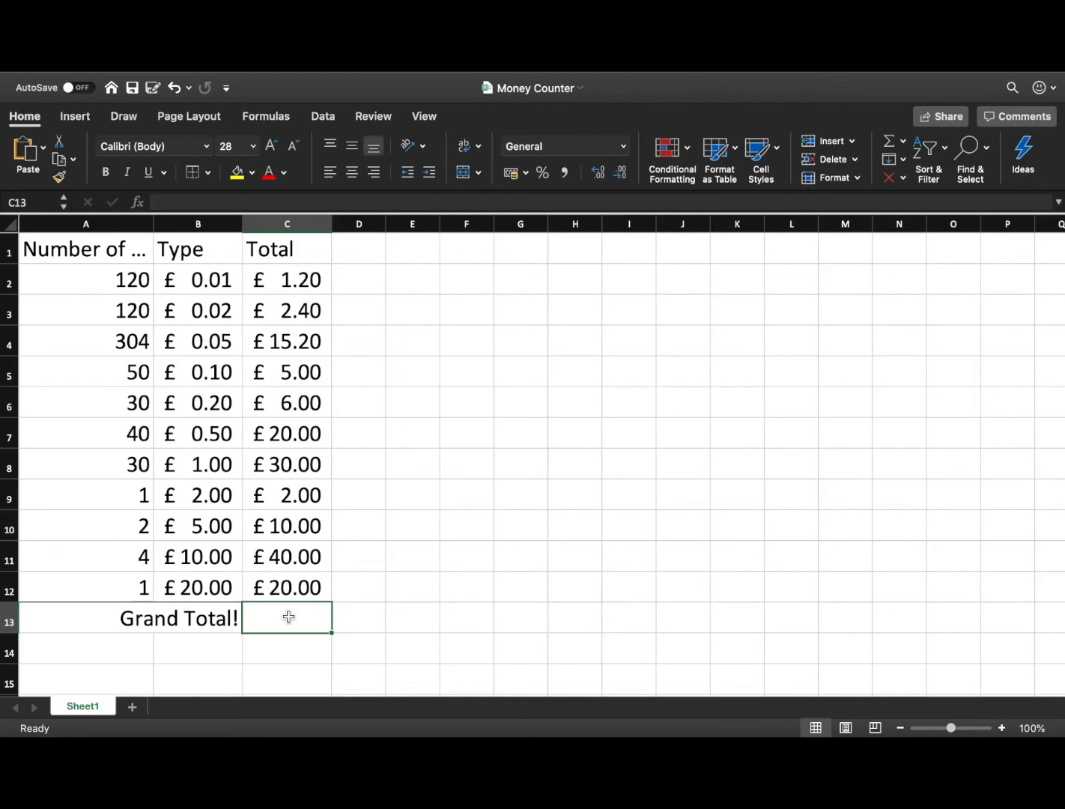
{"action": "type", "text": "=SUM"}
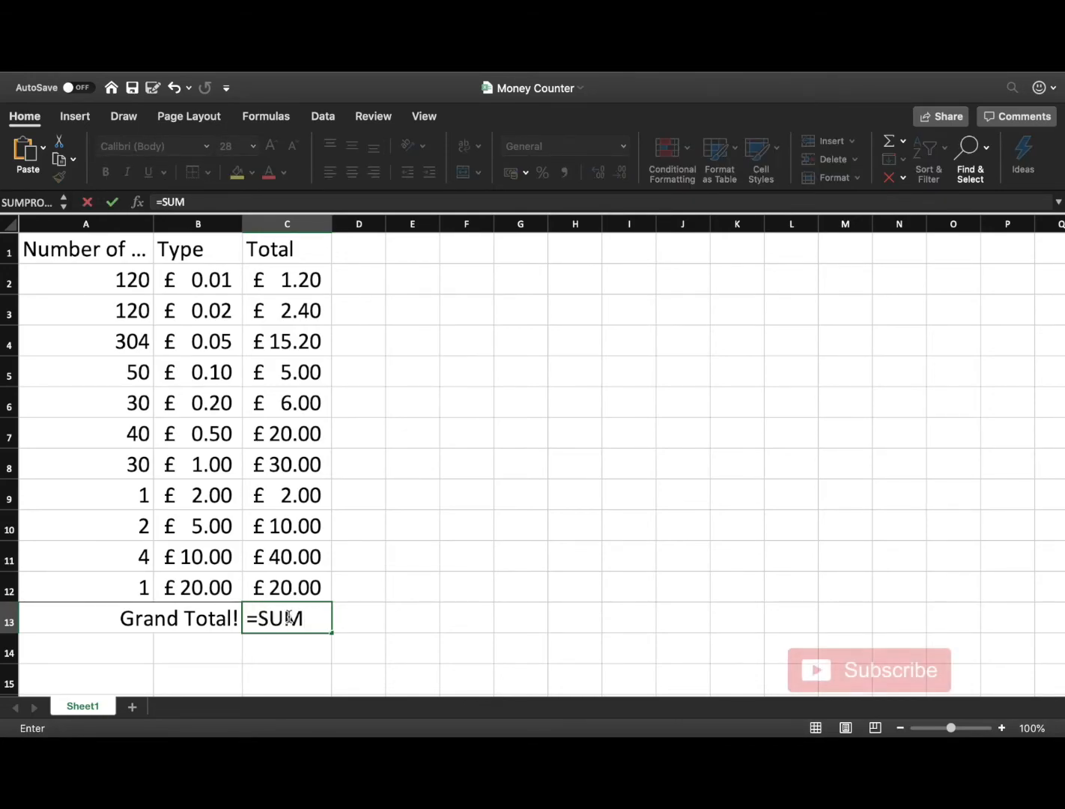
{"action": "type", "text": "("}
{"action": "left_click_drag", "start_coordinate": [287, 278], "coordinate": [283, 590]}
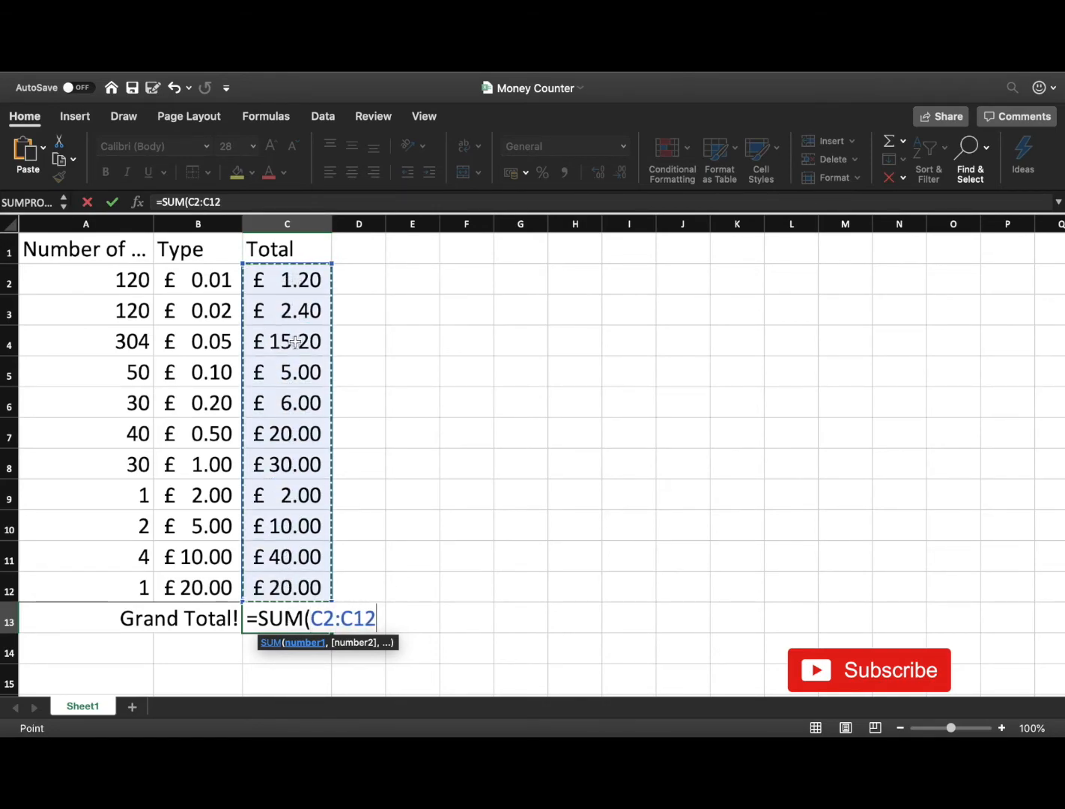
{"action": "left_click_drag", "start_coordinate": [317, 271], "coordinate": [291, 597]}
{"action": "type", "text": ")"}
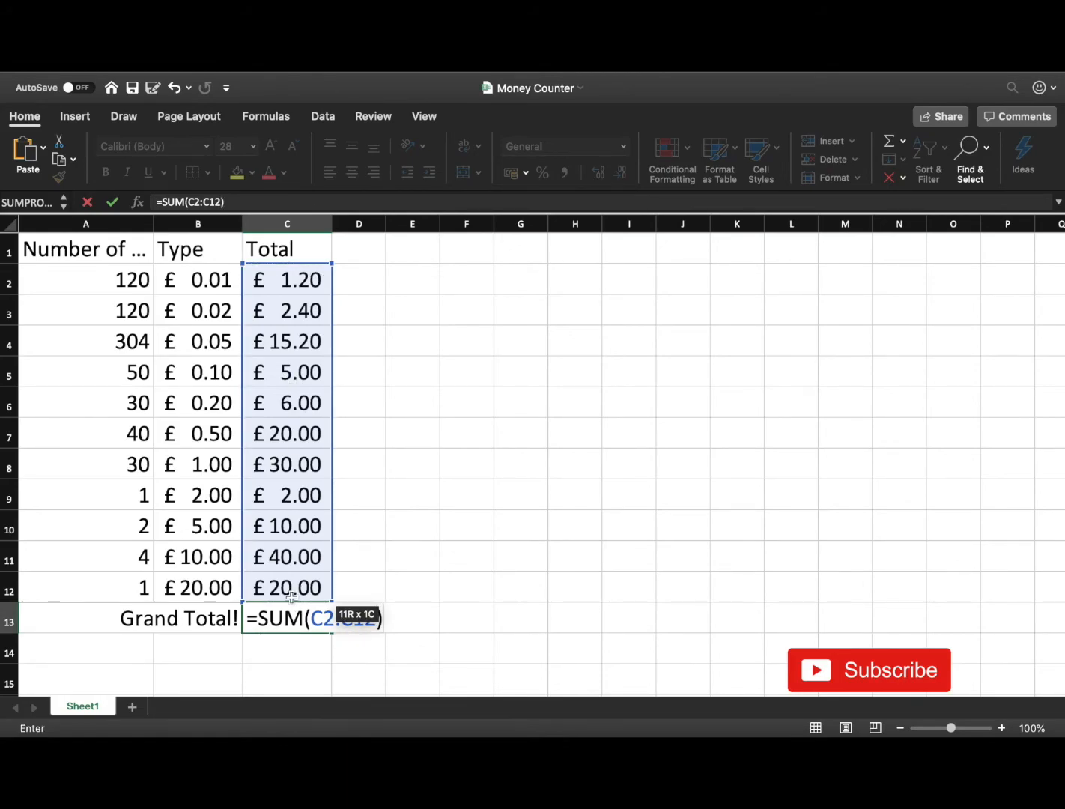
{"action": "key", "text": "Return"}
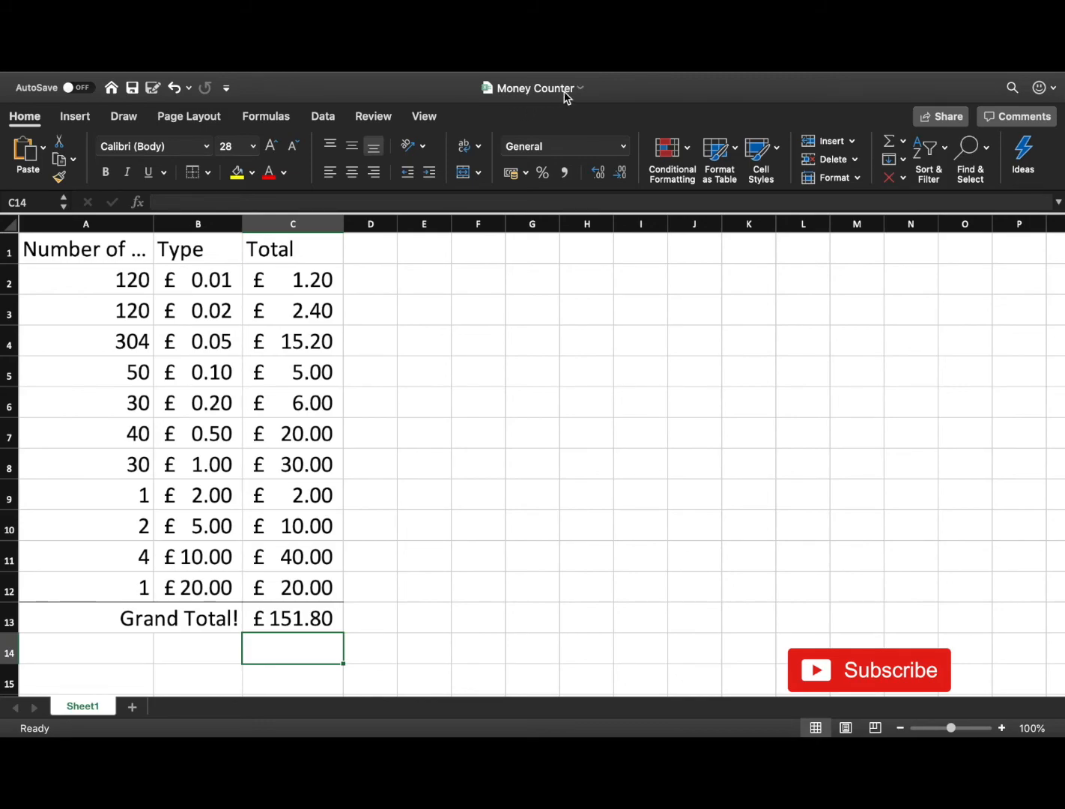
Step: Clear all the coin and note counts from cells A2:A12
{"action": "left_click_drag", "start_coordinate": [83, 279], "coordinate": [84, 590]}
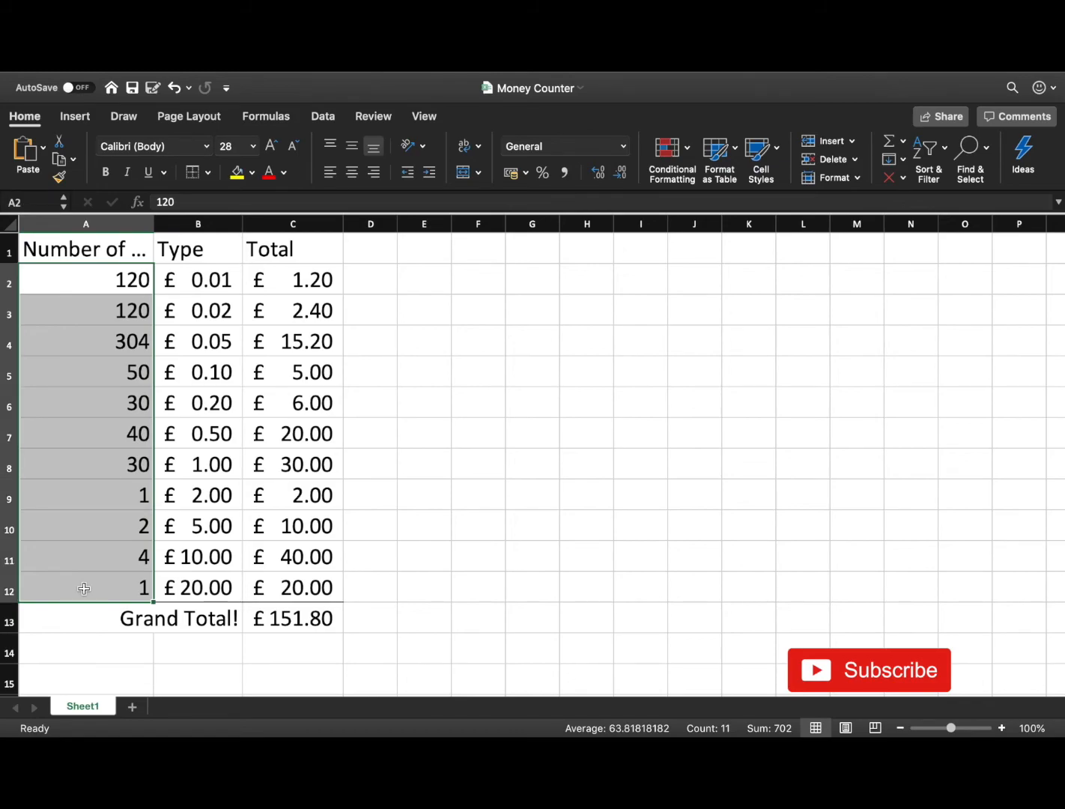
{"action": "key", "text": "Delete"}
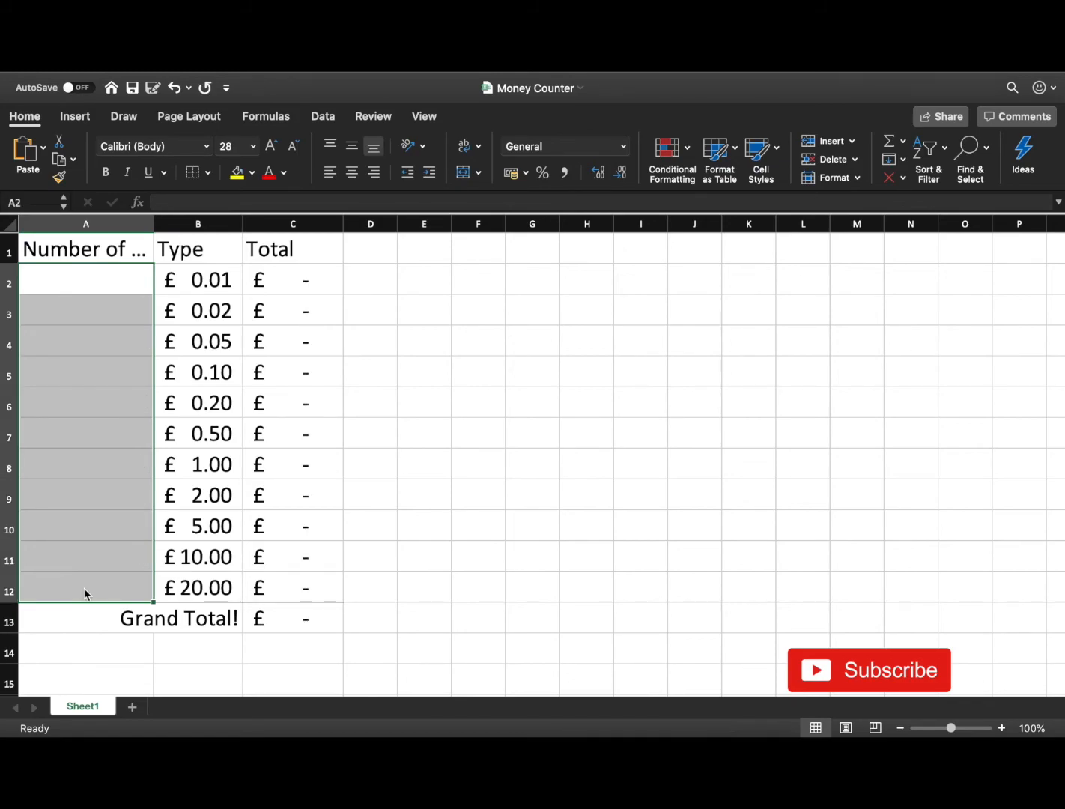